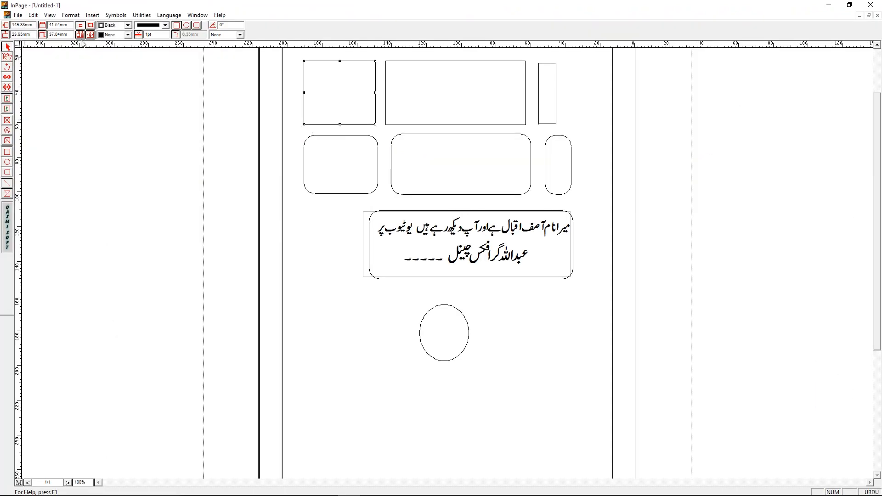
pyautogui.doubleClick(371, 219)
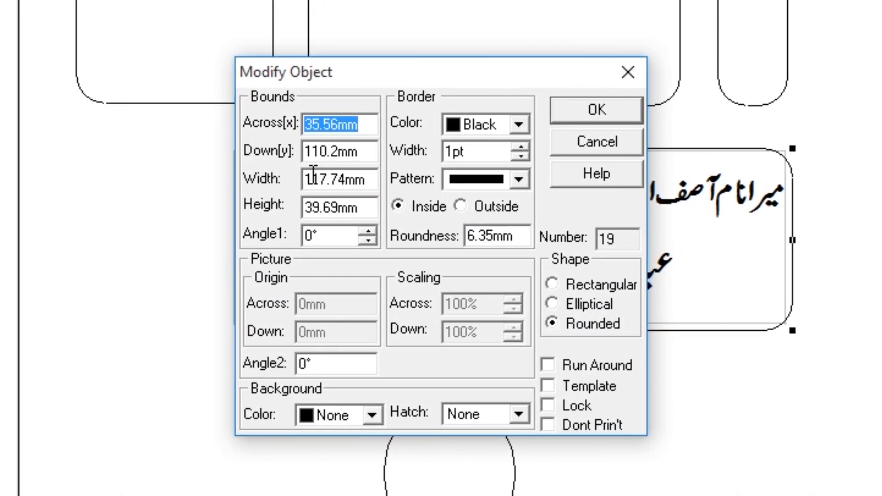
pyautogui.moveTo(346, 71); pyautogui.dragTo(298, 0)
pyautogui.press('Escape')
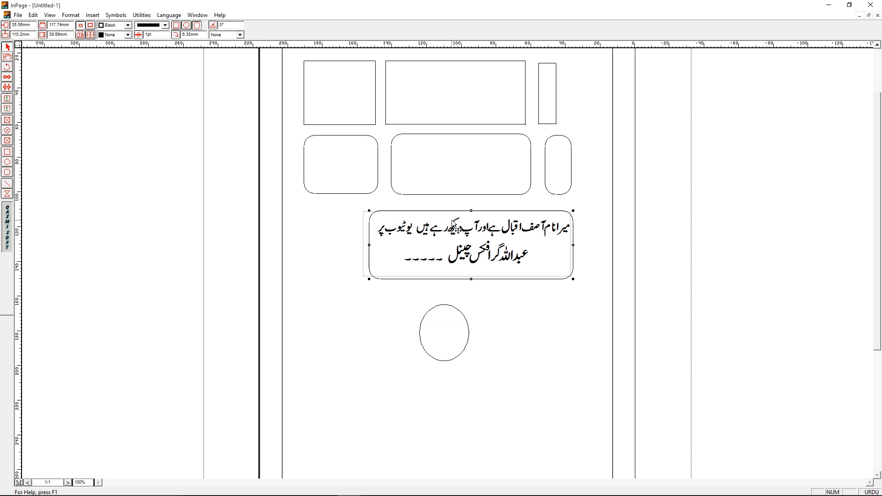
# Step: Set the horizontal (Across) position of the rounded frame around the Urdu text to 50 mm
pyautogui.doubleClick(377, 217)
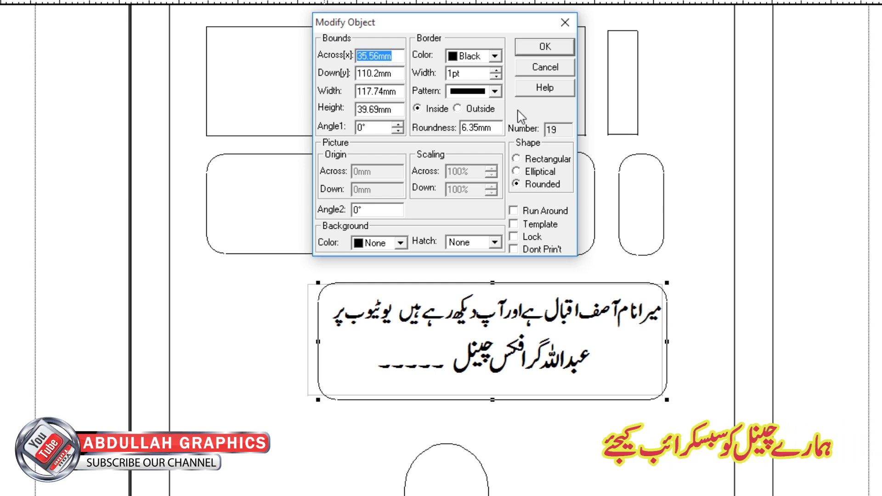
pyautogui.write('50')
pyautogui.press('Return')
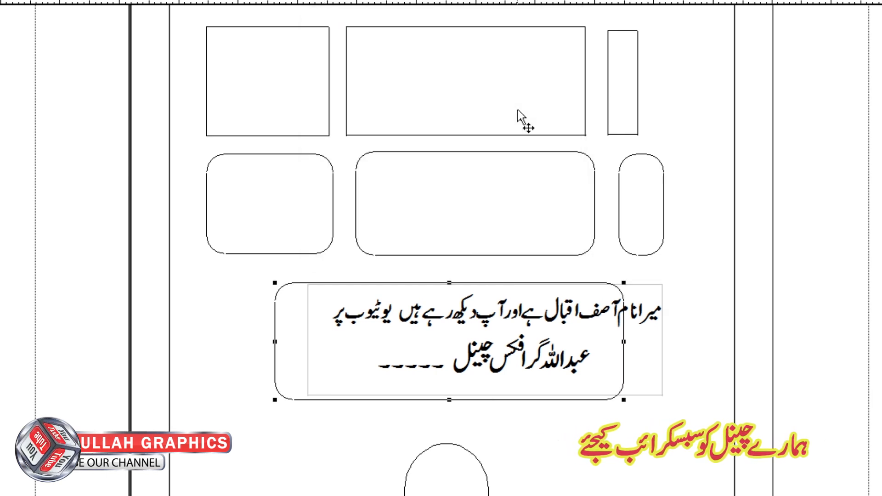
# Step: Set the rounded frame's horizontal (Across) position to 20 mm
pyautogui.doubleClick(290, 289)
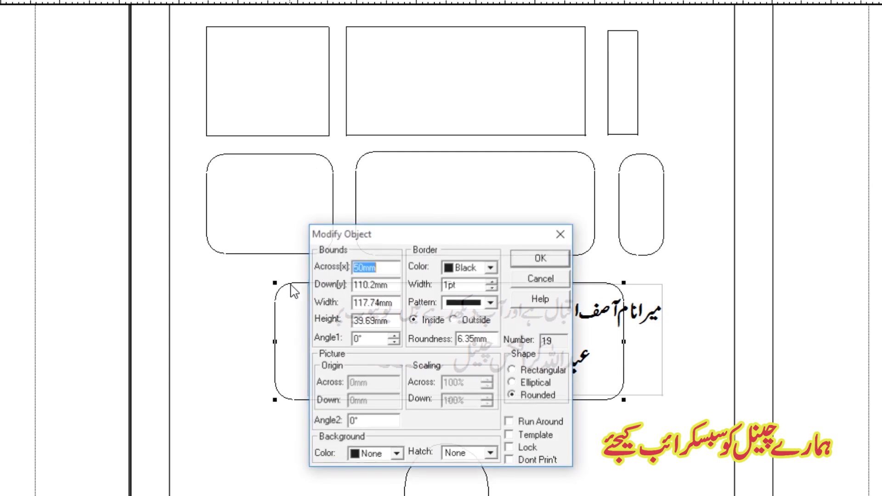
pyautogui.moveTo(387, 243); pyautogui.dragTo(356, 33)
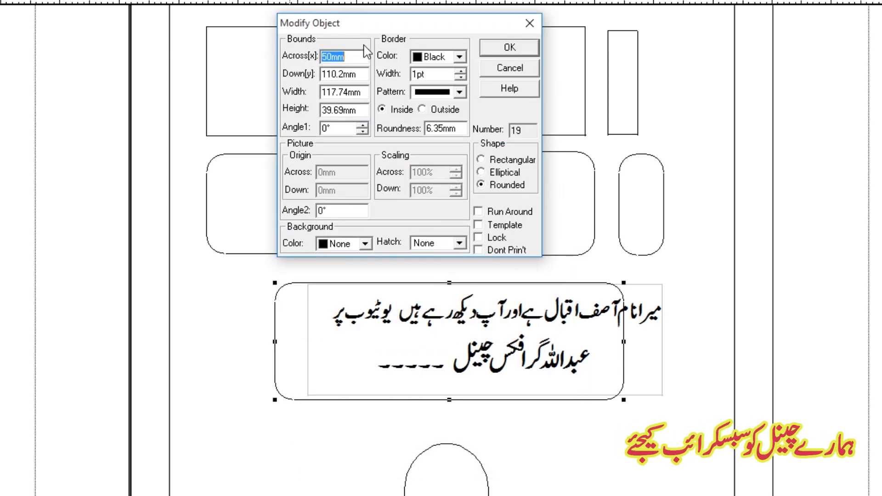
pyautogui.write('80')
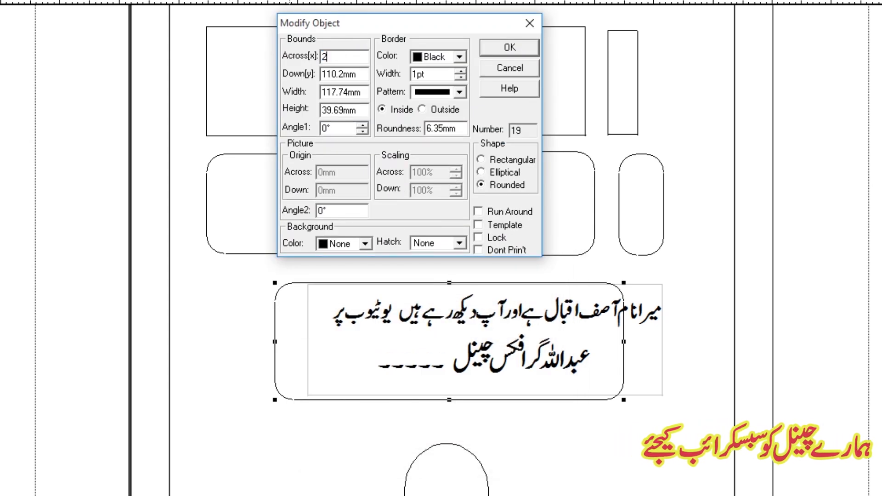
pyautogui.press('Return')
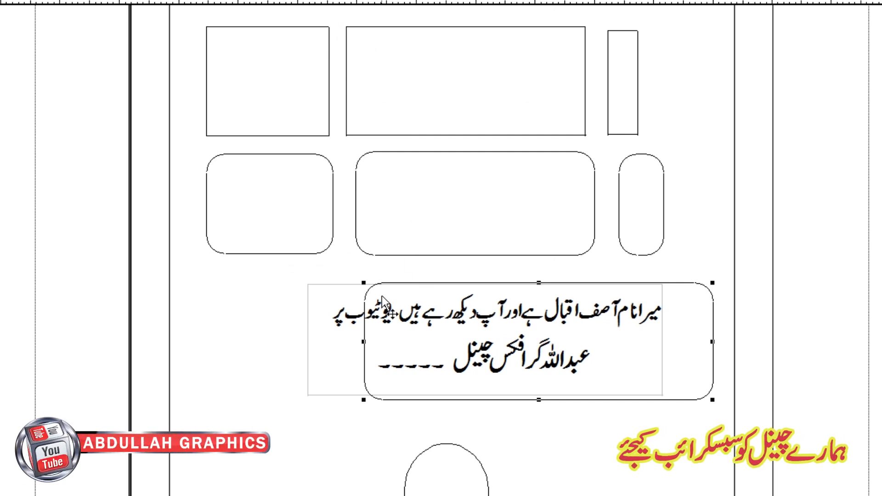
# Step: Set the rounded frame's vertical (Down) position to 200 mm
pyautogui.doubleClick(366, 294)
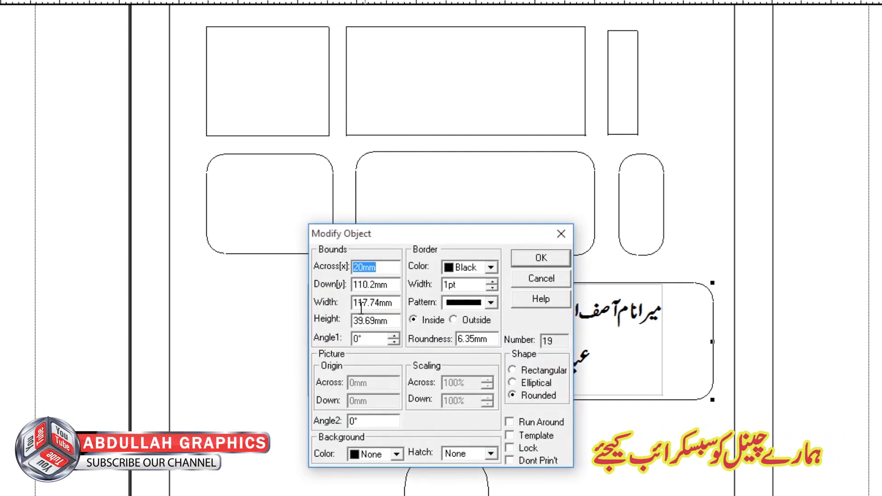
pyautogui.moveTo(390, 234); pyautogui.dragTo(330, 70)
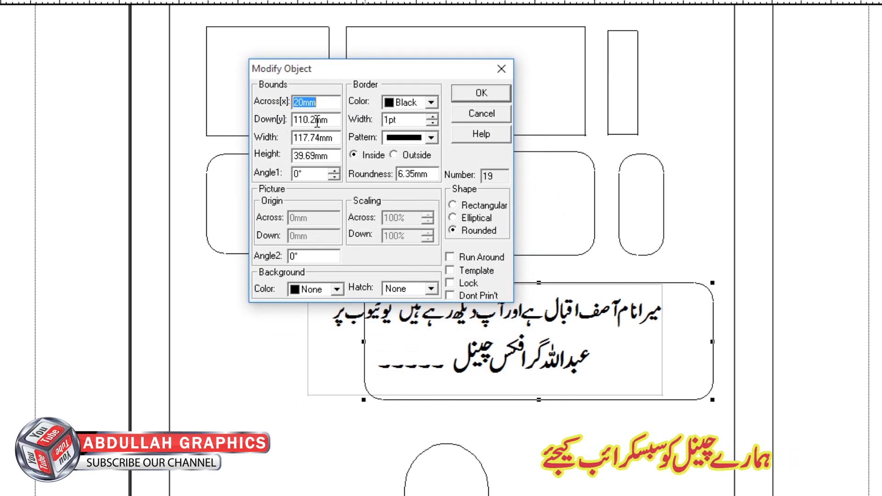
pyautogui.press('Tab')
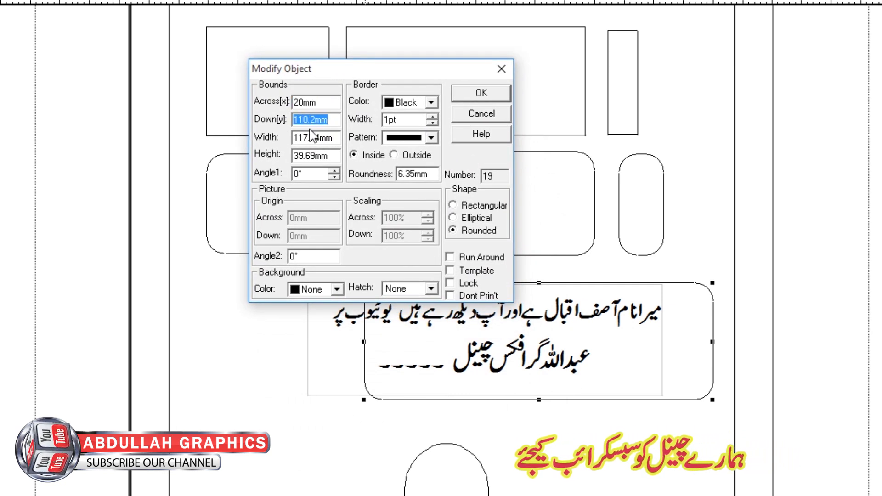
pyautogui.write('200')
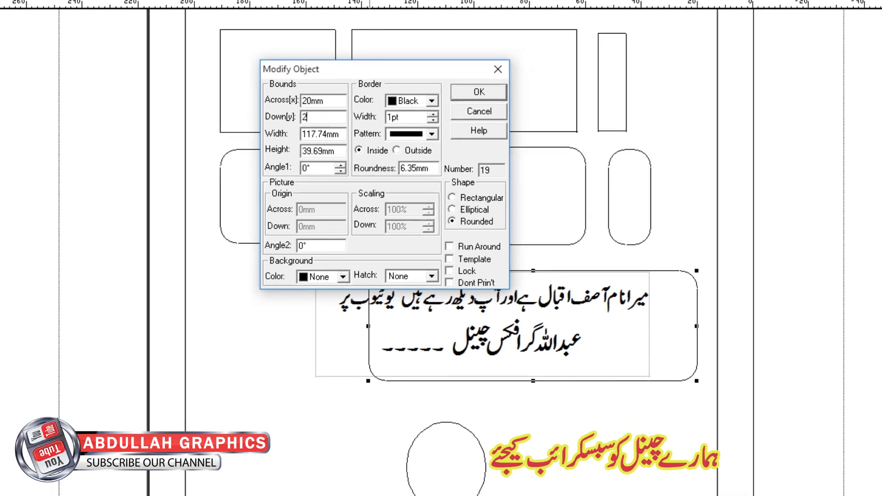
pyautogui.press('Return')
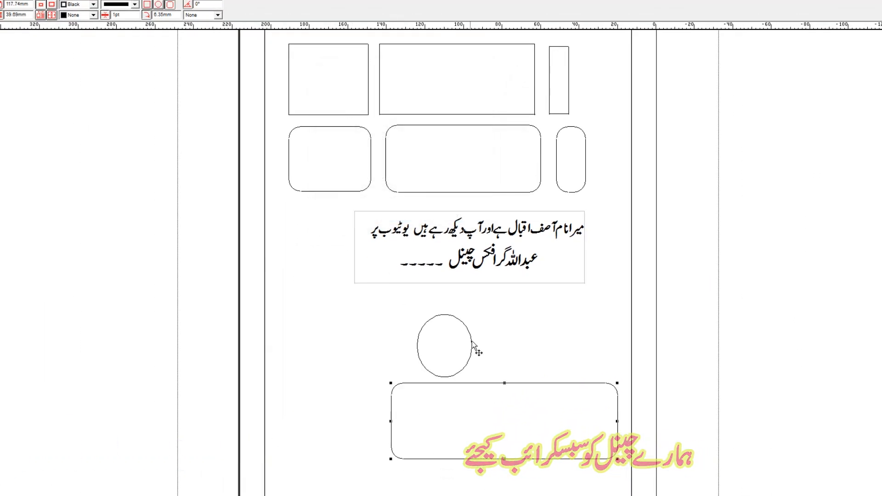
# Step: Set the rounded frame's vertical (Down) position to 100 mm
pyautogui.doubleClick(484, 384)
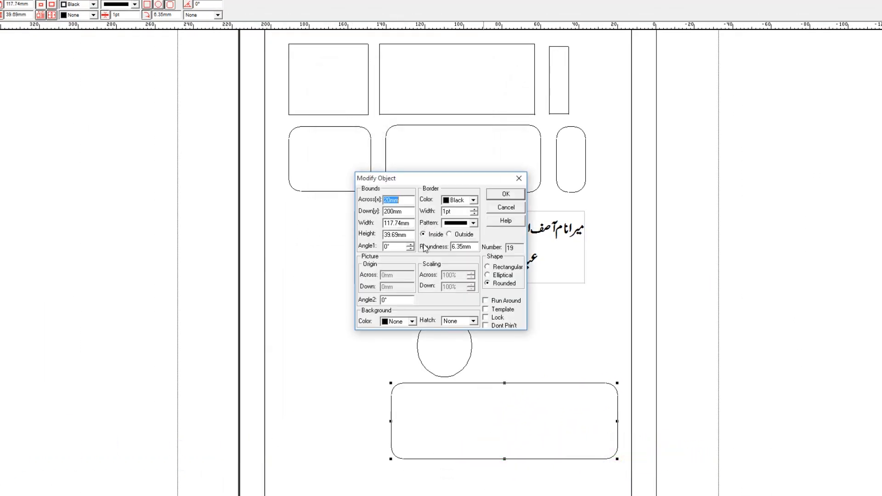
pyautogui.moveTo(397, 180); pyautogui.dragTo(378, 81)
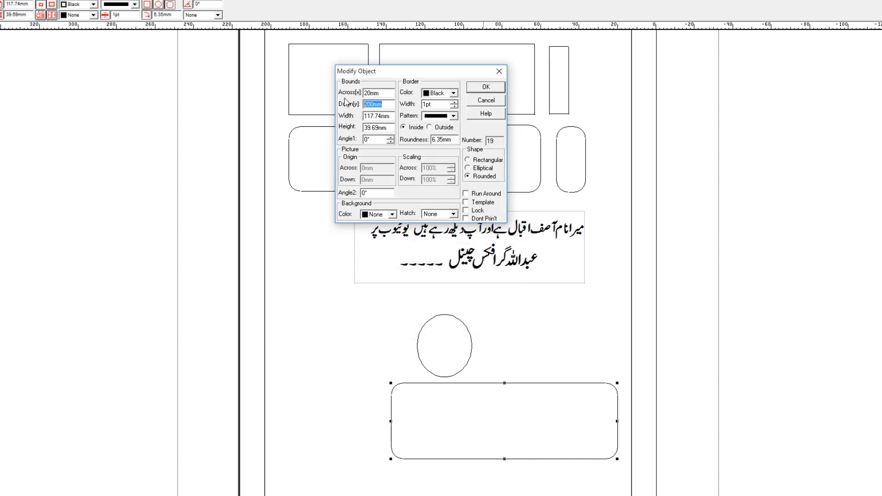
pyautogui.press('Return')
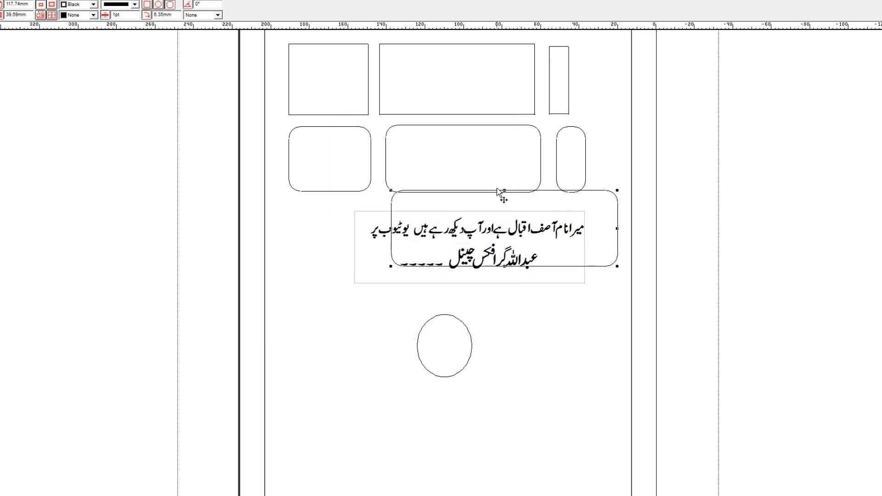
# Step: Set the rounded frame's width to 200 mm
pyautogui.doubleClick(390, 202)
pyautogui.moveTo(393, 177); pyautogui.dragTo(252, 51)
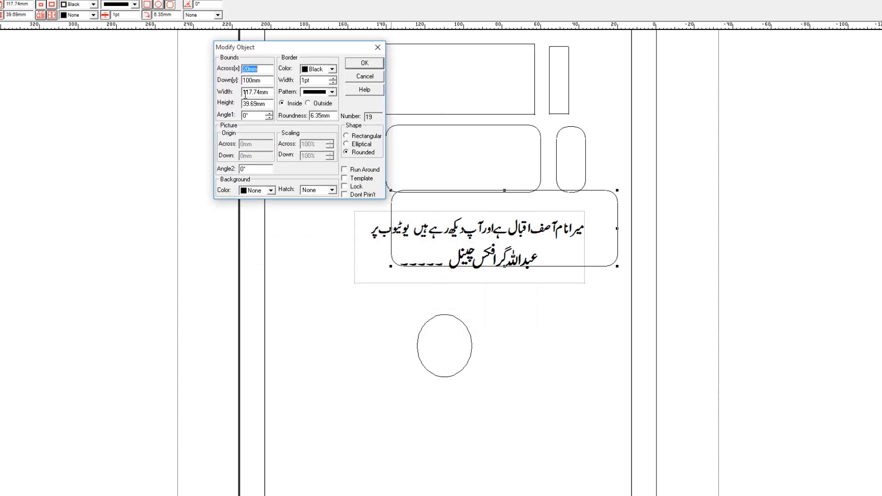
pyautogui.moveTo(268, 91); pyautogui.dragTo(229, 89)
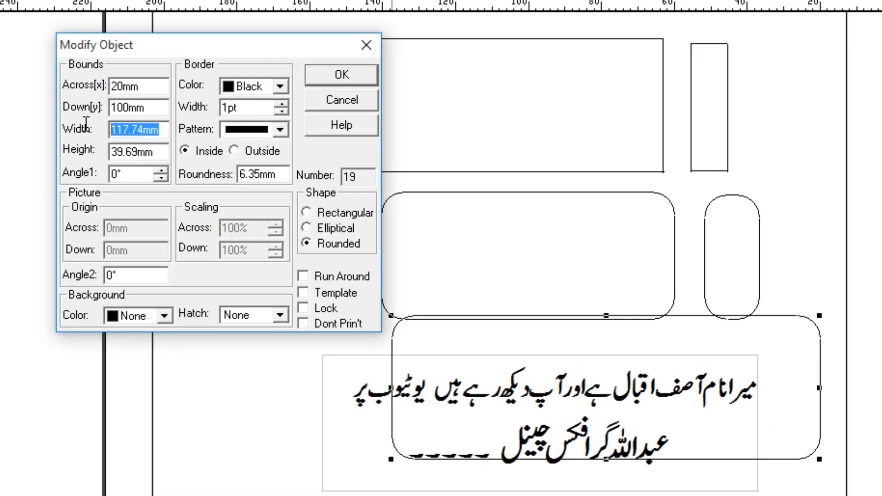
pyautogui.write('200')
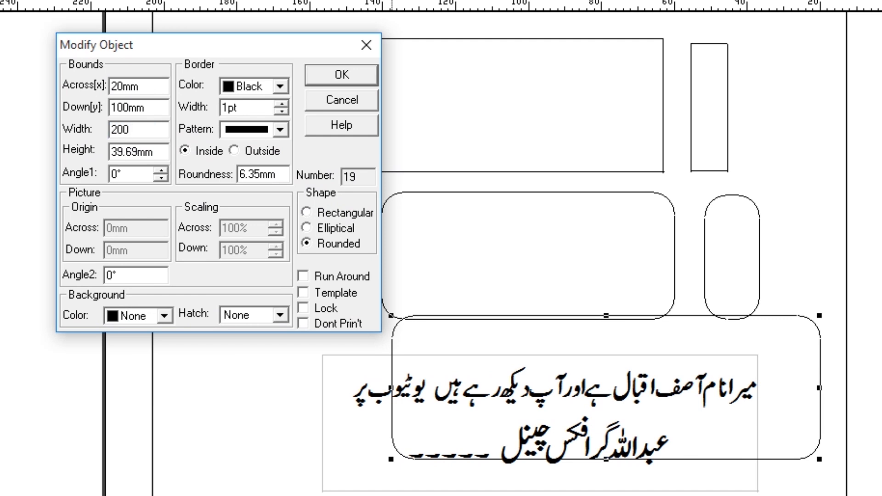
pyautogui.press('Return')
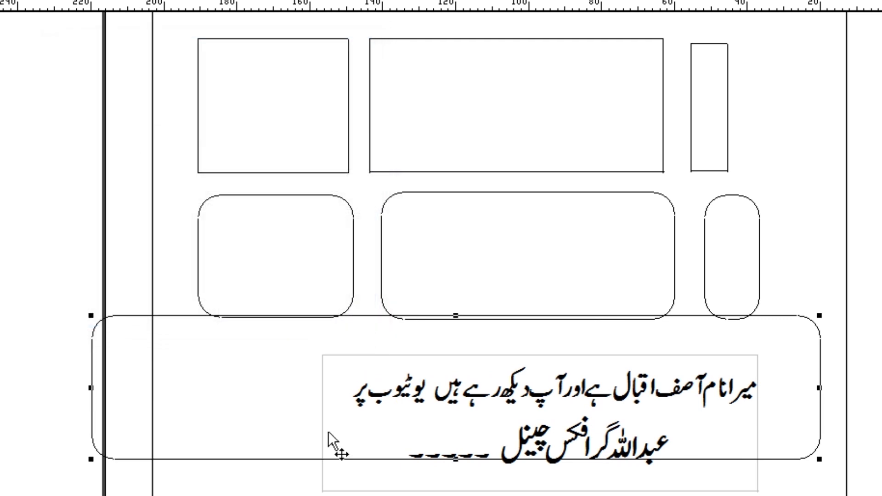
# Step: Set the rounded frame's height to 60 mm and review its object settings without further changes
pyautogui.doubleClick(138, 317)
pyautogui.moveTo(419, 317); pyautogui.dragTo(404, 33)
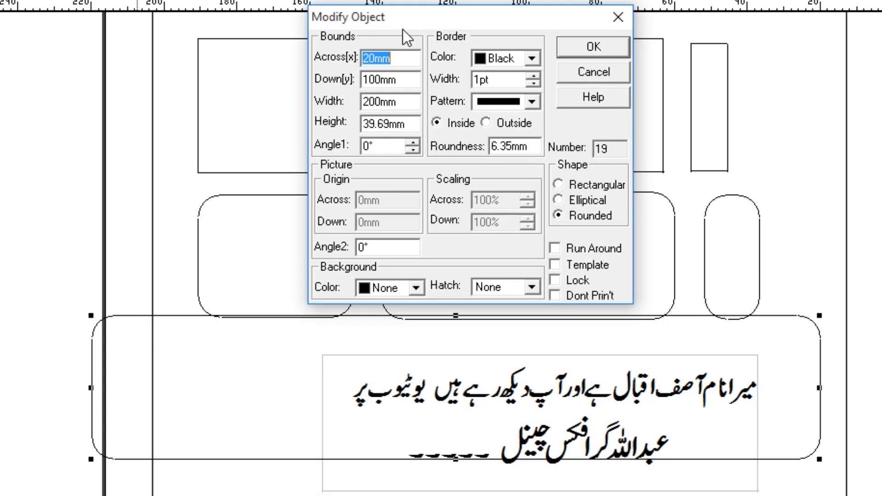
pyautogui.moveTo(407, 124); pyautogui.dragTo(357, 123)
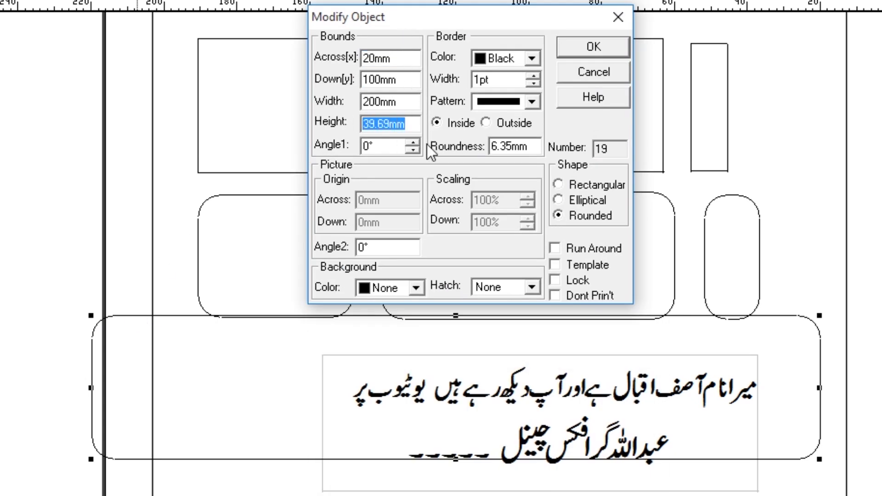
pyautogui.write('60')
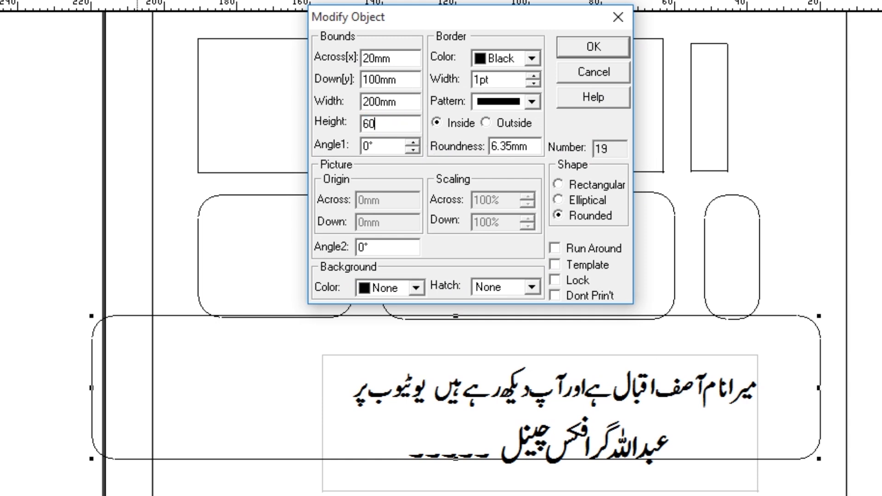
pyautogui.press('Return')
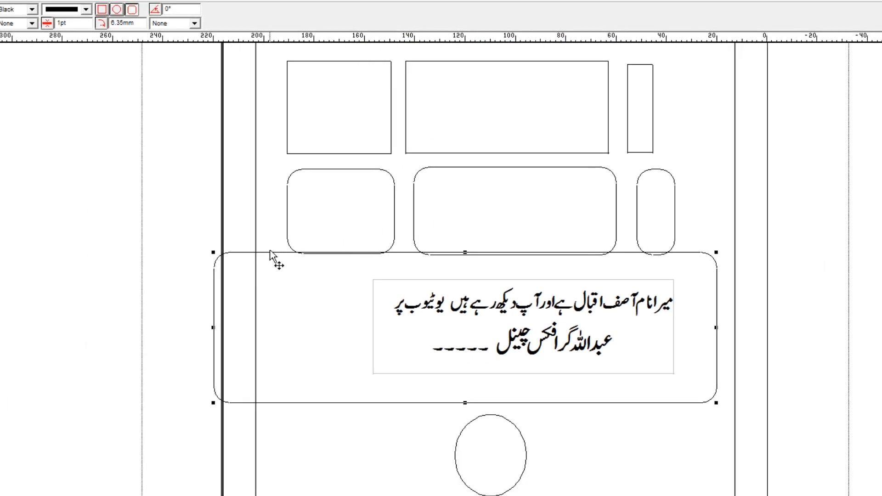
pyautogui.doubleClick(274, 254)
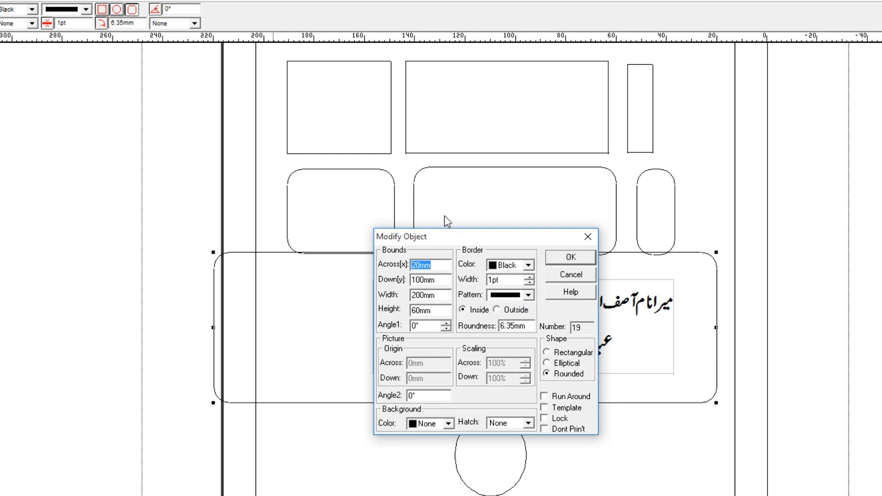
pyautogui.click(570, 276)
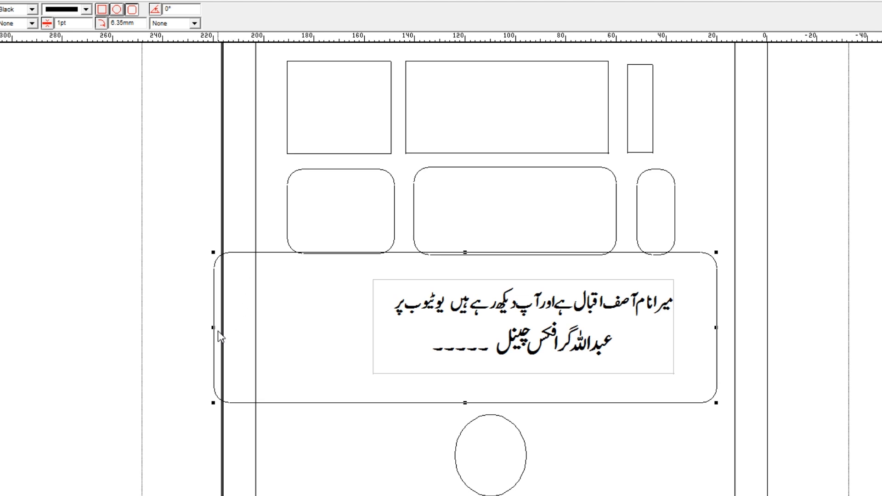
# Step: Pull in all four sides of the rounded frame to fit the Urdu text, about 115 mm wide and 34 mm high
pyautogui.moveTo(212, 331); pyautogui.dragTo(330, 320)
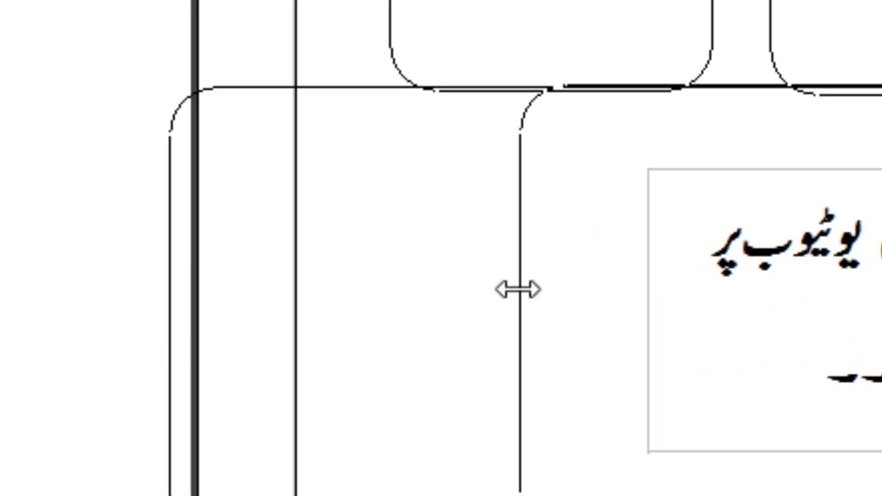
pyautogui.moveTo(518, 290); pyautogui.dragTo(683, 294)
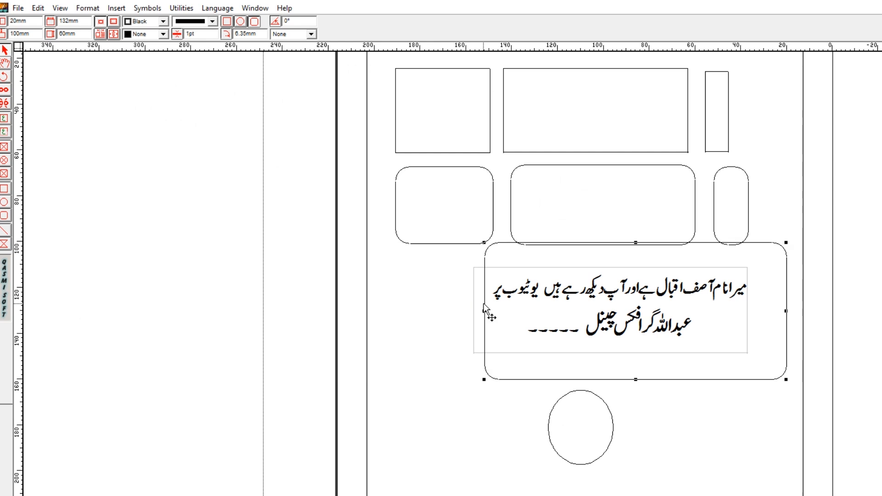
pyautogui.moveTo(788, 311)
pyautogui.mouseDown()
pyautogui.moveTo(777, 310)
pyautogui.moveTo(788, 313)
pyautogui.mouseUp()
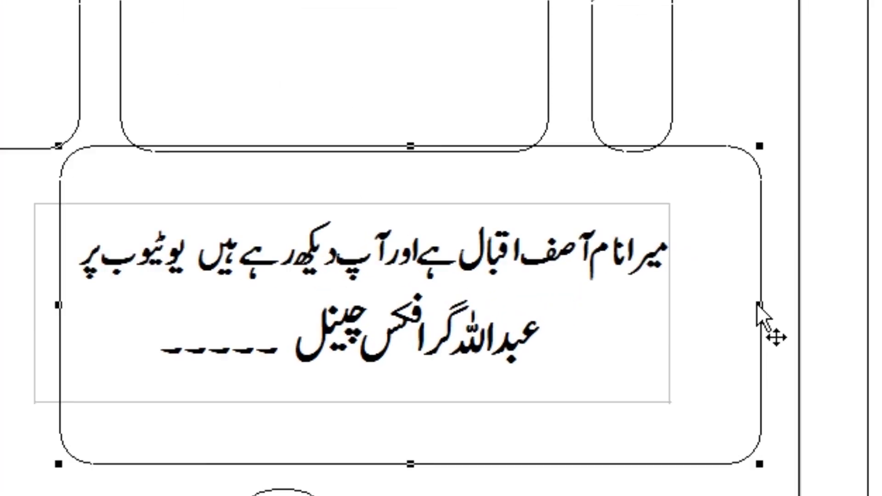
pyautogui.moveTo(704, 294); pyautogui.dragTo(503, 290)
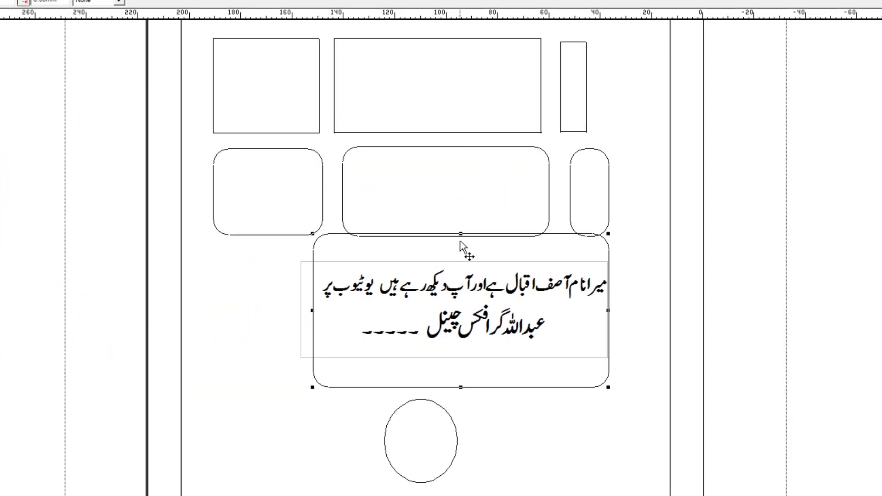
pyautogui.moveTo(461, 235); pyautogui.dragTo(460, 264)
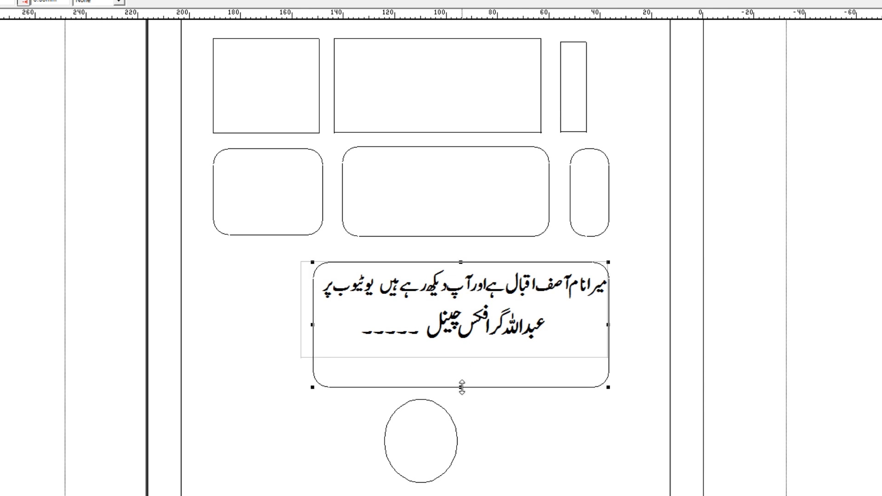
pyautogui.moveTo(461, 386); pyautogui.dragTo(455, 349)
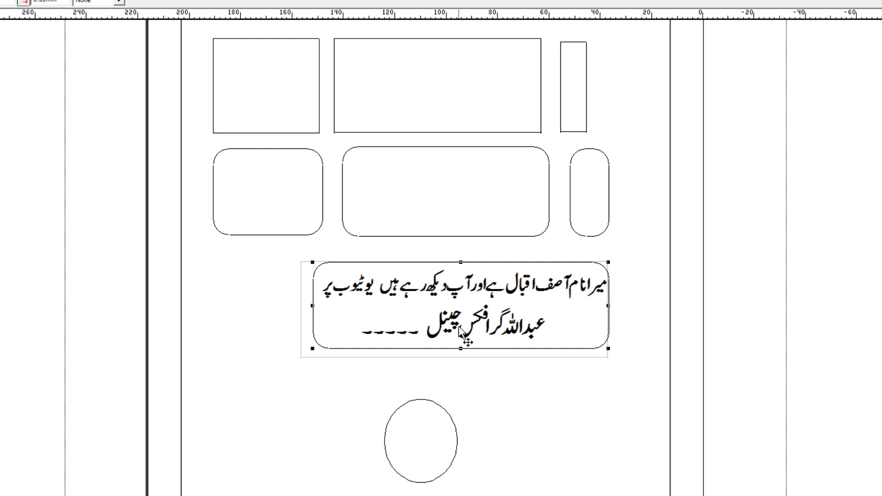
# Step: Nudge the rounded frame in small increments around the Urdu text, to about 36 mm across and 111 mm down
pyautogui.press('Right')
pyautogui.press('Right')
pyautogui.press('Right')
pyautogui.press('Right')
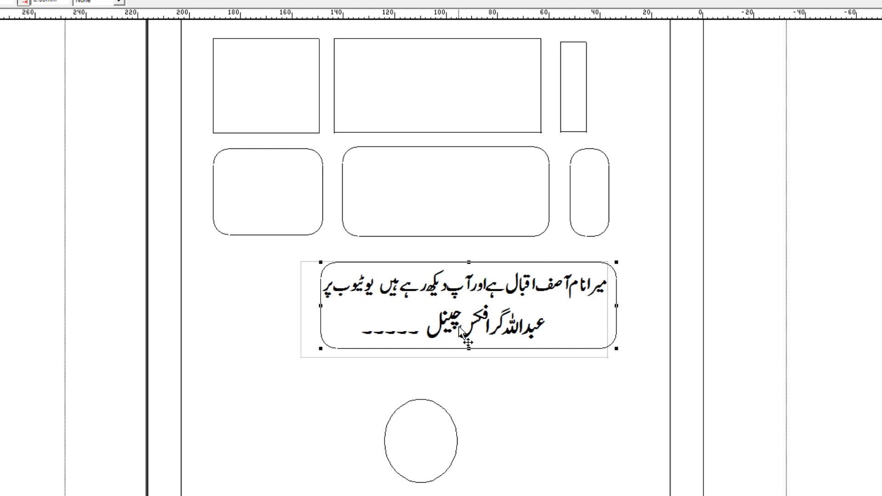
pyautogui.press('Left')
pyautogui.press('Left')
pyautogui.press('Left')
pyautogui.press('Up')
pyautogui.press('Down')
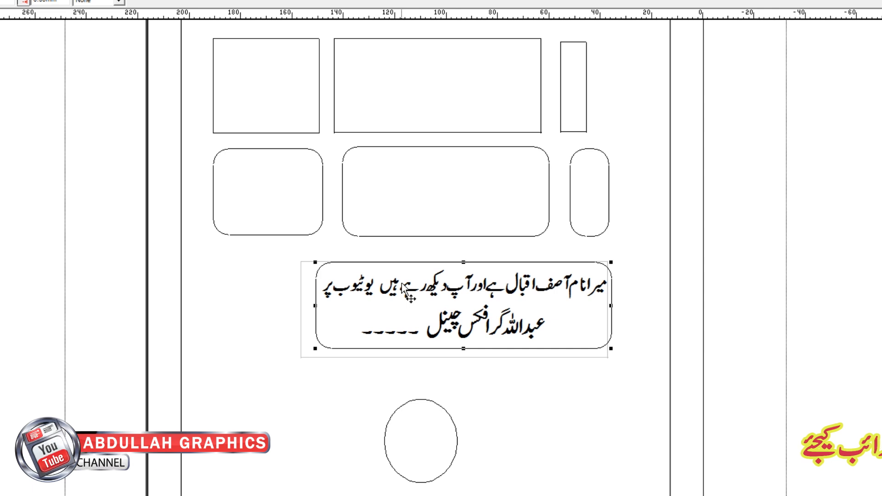
# Step: Review the rounded frame's position, size and border values in its object settings without changing them
pyautogui.doubleClick(323, 268)
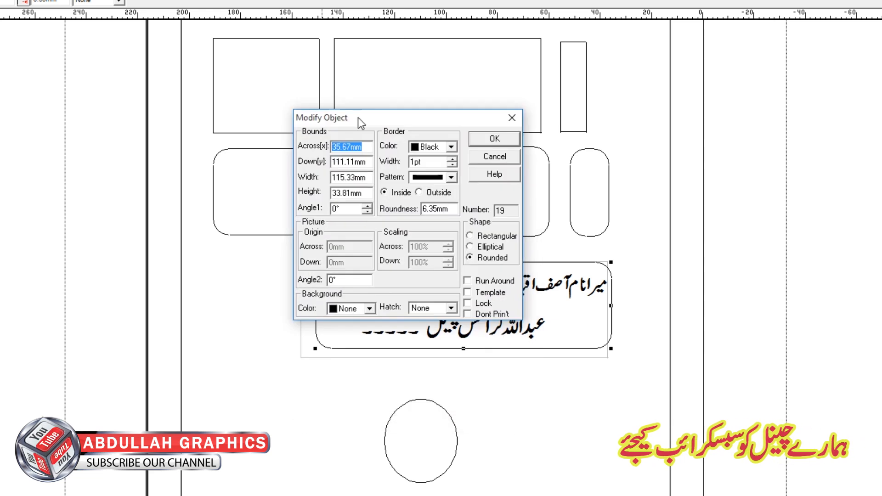
pyautogui.moveTo(328, 119); pyautogui.dragTo(328, 76)
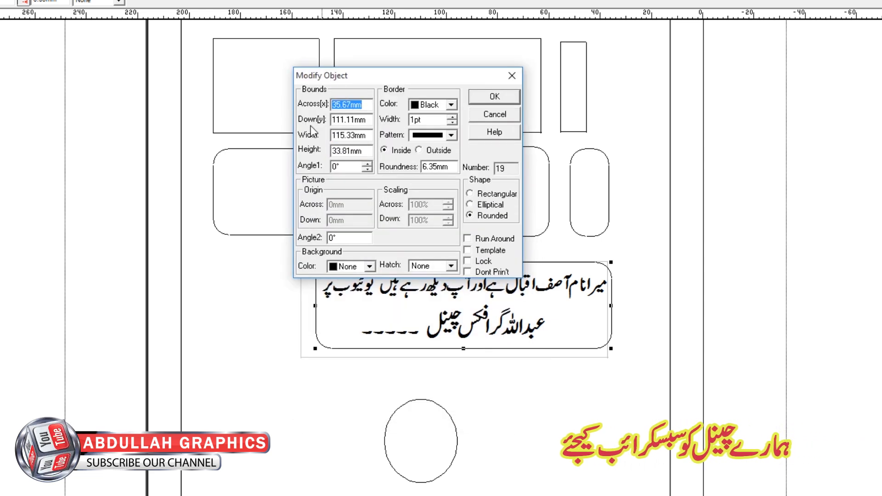
pyautogui.click(479, 117)
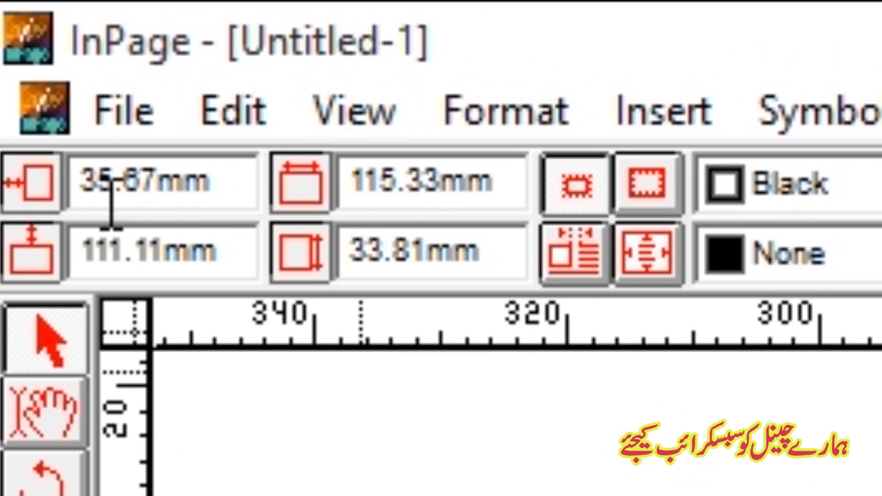
# Step: Set the rounded frame's across position to 50 mm
pyautogui.moveTo(202, 181); pyautogui.dragTo(18, 163)
pyautogui.click(165, 174)
pyautogui.moveTo(204, 191); pyautogui.dragTo(88, 189)
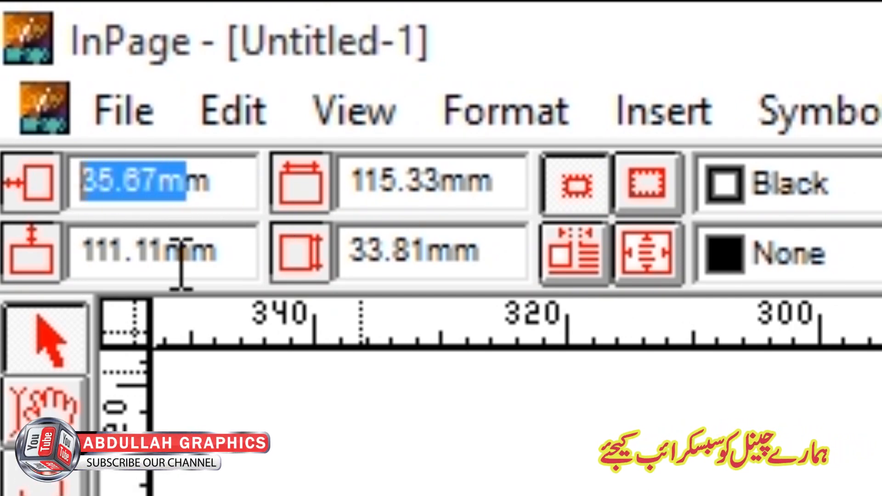
pyautogui.moveTo(181, 264); pyautogui.dragTo(85, 250)
pyautogui.moveTo(213, 181); pyautogui.dragTo(52, 165)
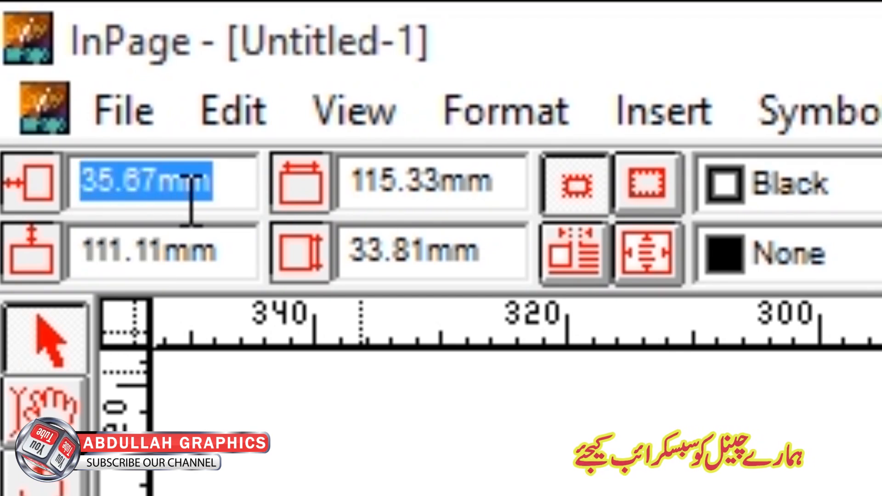
pyautogui.write('5')
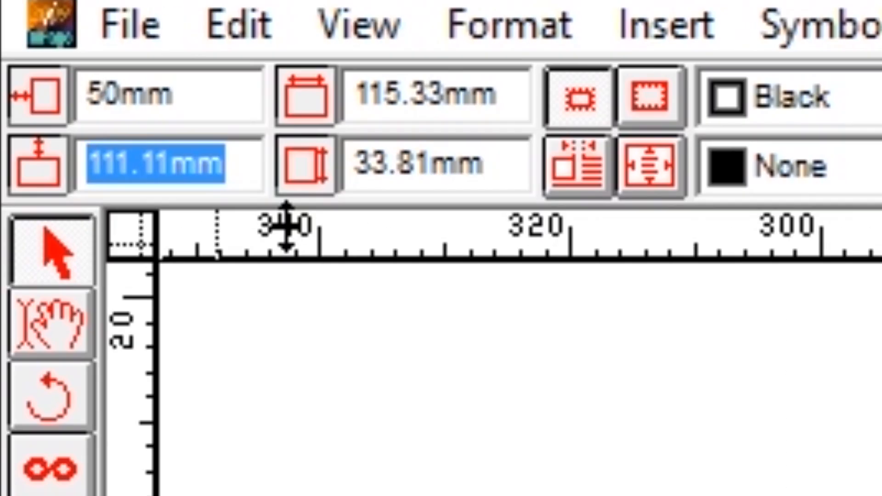
# Step: Set the rounded frame's down position to 200 mm, and undo that move
pyautogui.write('22')
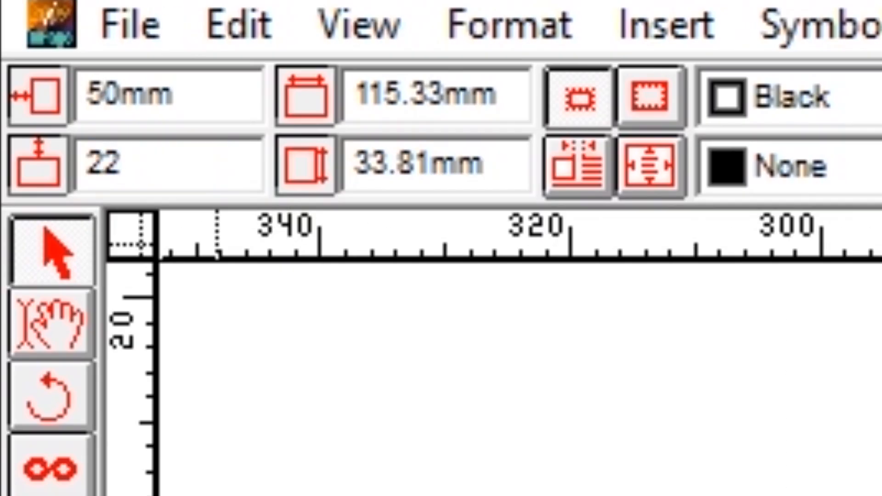
pyautogui.press('BackSpace')
pyautogui.write('00')
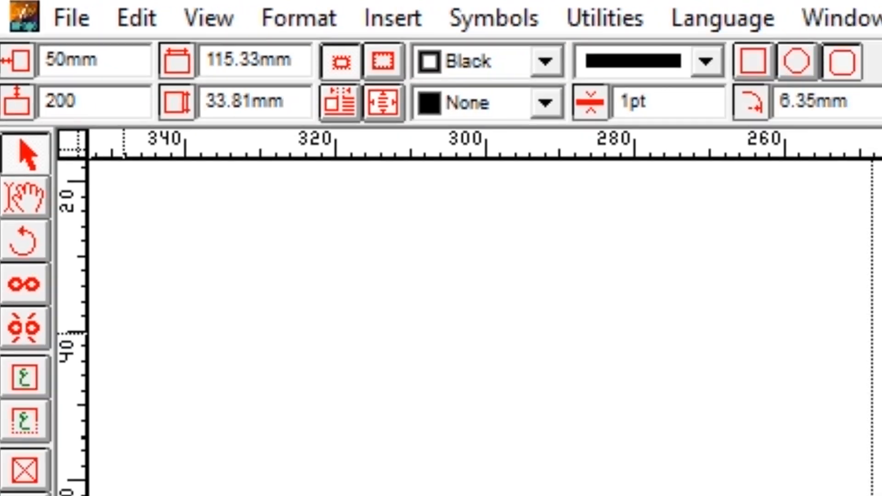
pyautogui.press('Return')
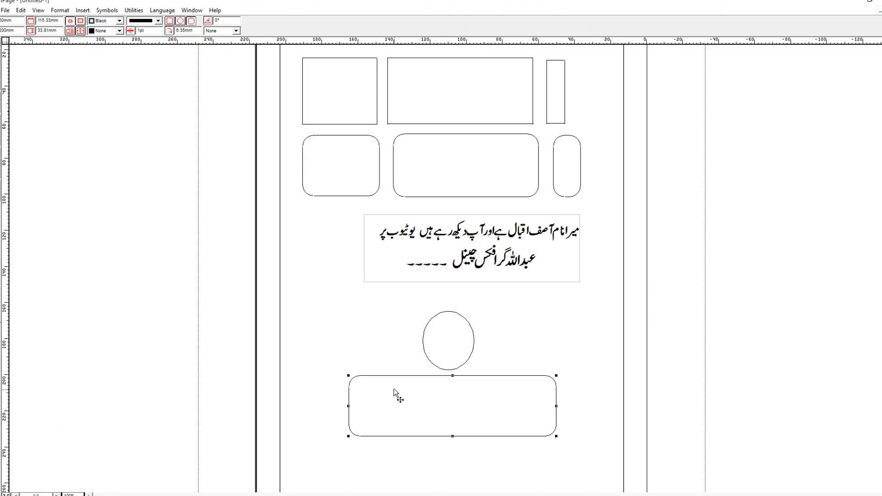
pyautogui.hotkey('ctrl', 'z')
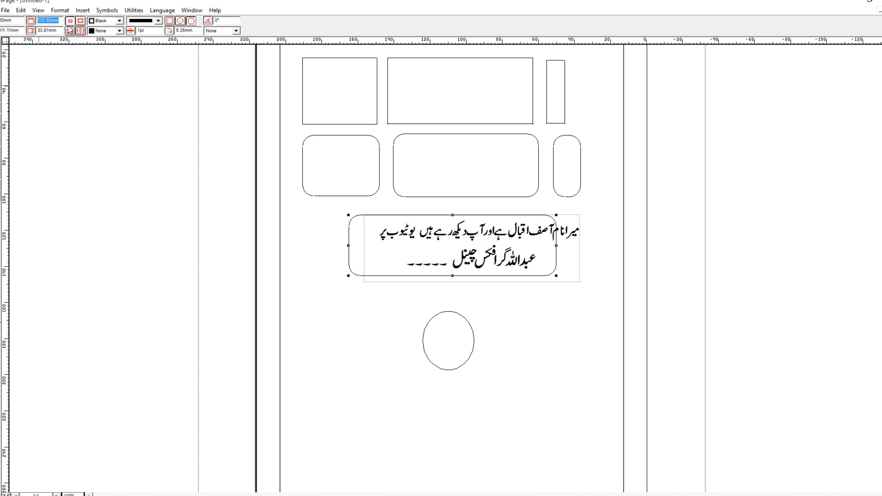
# Step: Set the rounded frame's width to 150 mm and its height to 50 mm
pyautogui.write('200')
pyautogui.press('Return')
pyautogui.click(499, 282)
pyautogui.write('150')
pyautogui.press('Return')
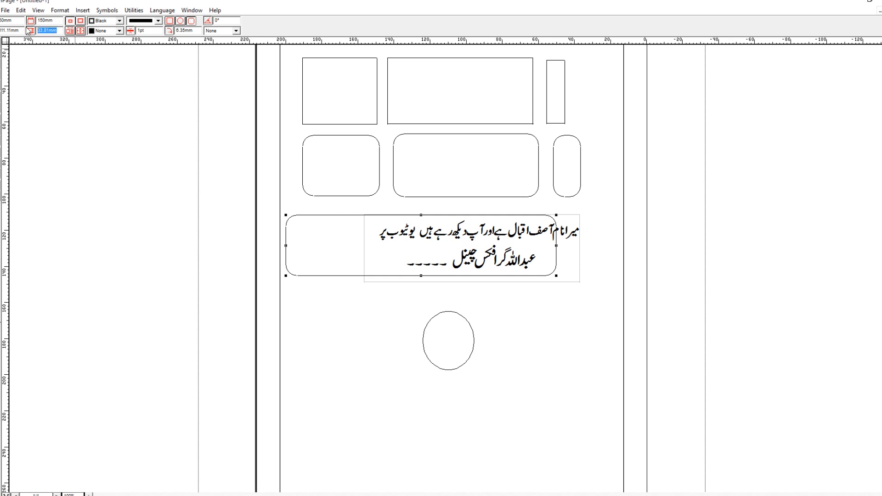
pyautogui.press('Return')
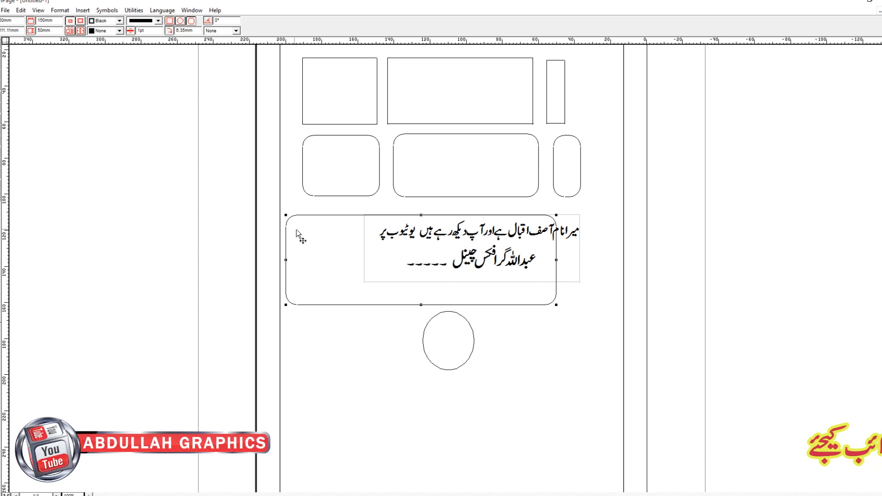
# Step: Resize the rounded frame freehand to enclose both lines of Urdu text, about 118 mm wide and 35 mm high
pyautogui.moveTo(285, 260); pyautogui.dragTo(376, 243)
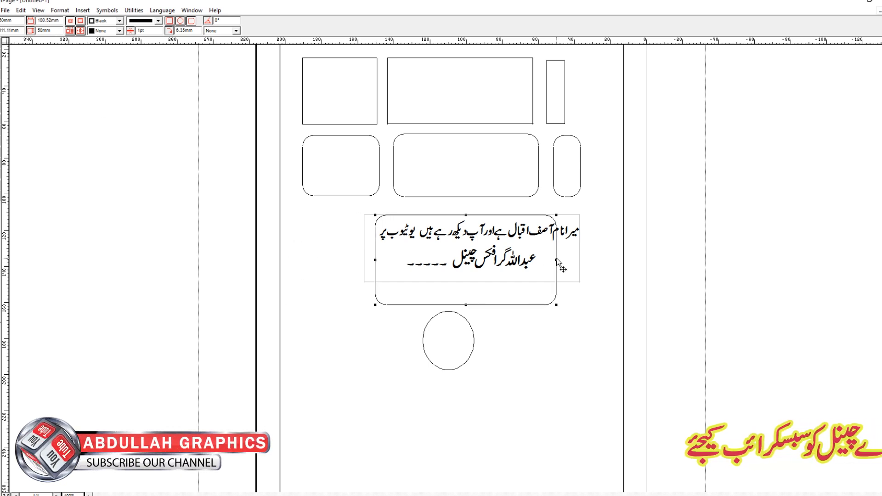
pyautogui.moveTo(556, 261); pyautogui.dragTo(588, 251)
pyautogui.moveTo(482, 305); pyautogui.dragTo(478, 277)
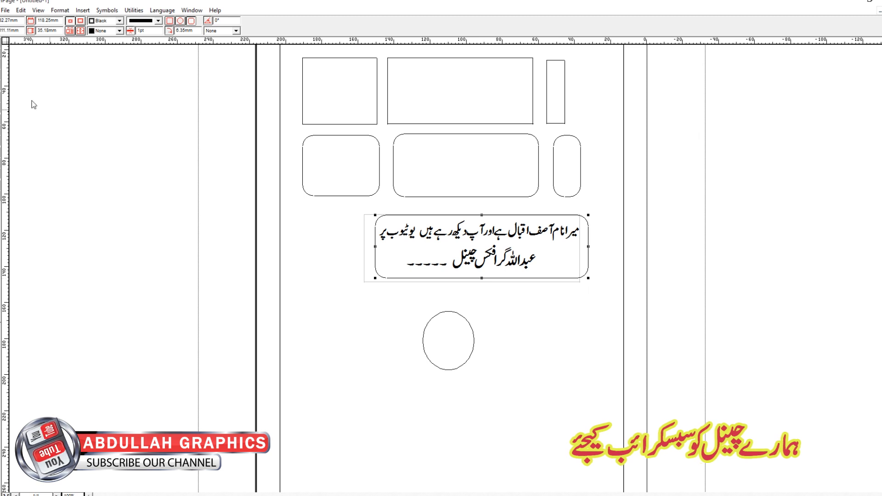
# Step: Rotate the rounded frame around the Urdu text by setting its object angle to 8°
pyautogui.doubleClick(385, 219)
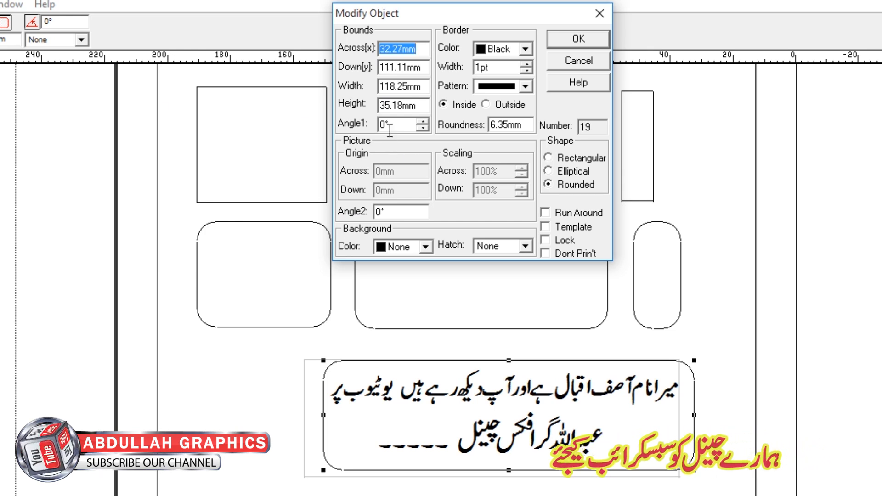
pyautogui.click(422, 121)
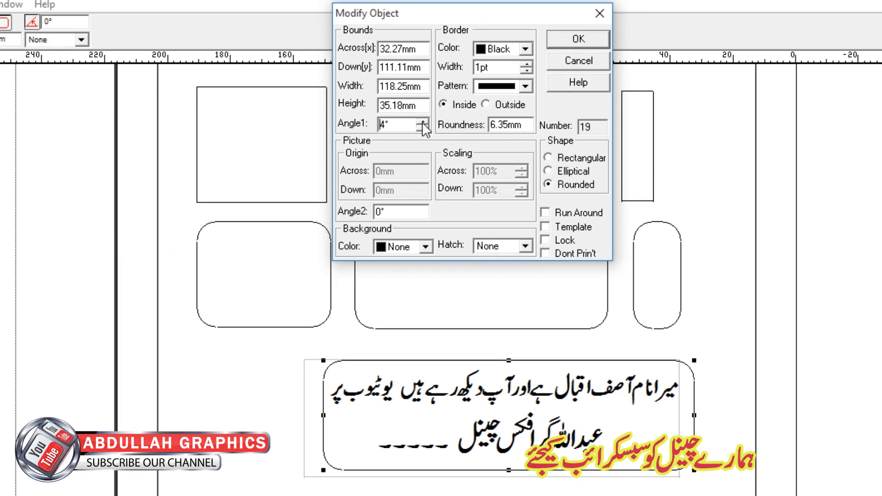
pyautogui.click(579, 41)
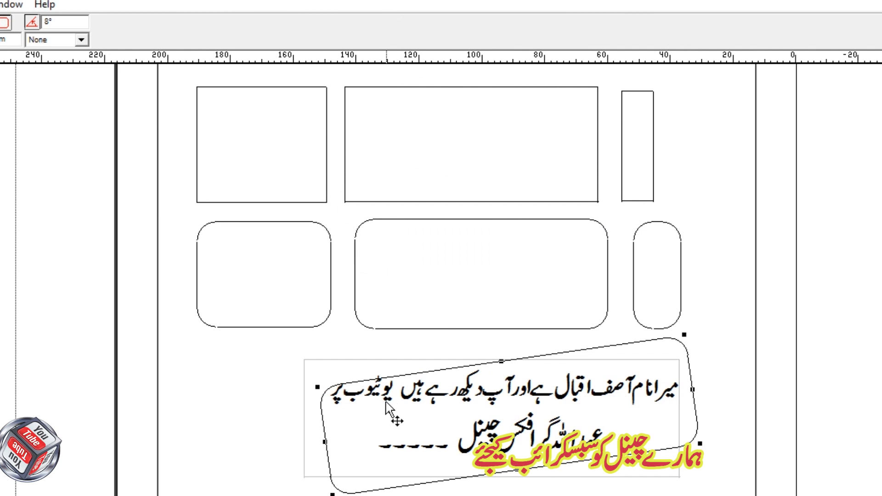
# Step: Straighten the rounded frame by setting its angle back to 0°
pyautogui.doubleClick(328, 390)
pyautogui.write('0')
pyautogui.press('Return')
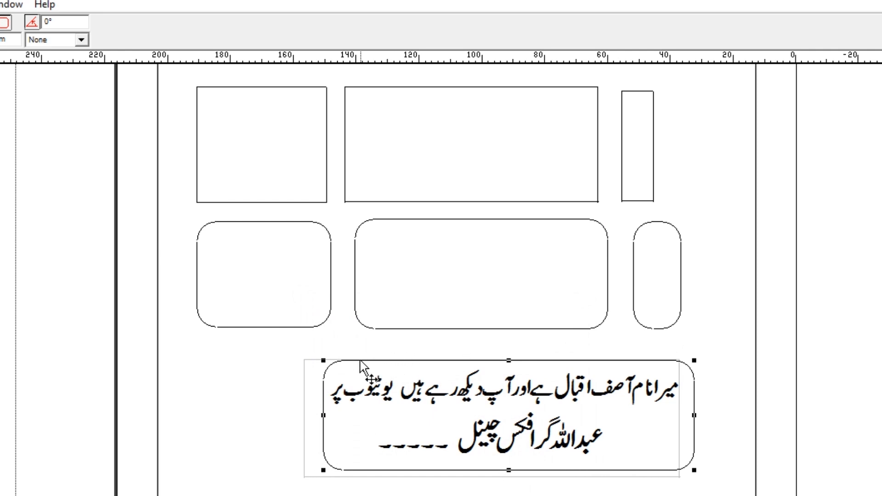
# Step: Set the border width of the rounded frame around the Urdu text to 3 pt
pyautogui.doubleClick(335, 361)
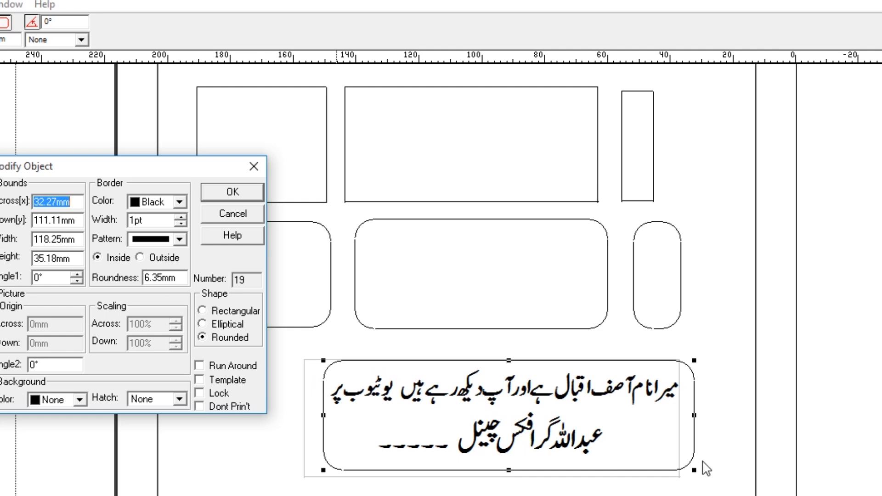
pyautogui.click(181, 217)
pyautogui.click(180, 217)
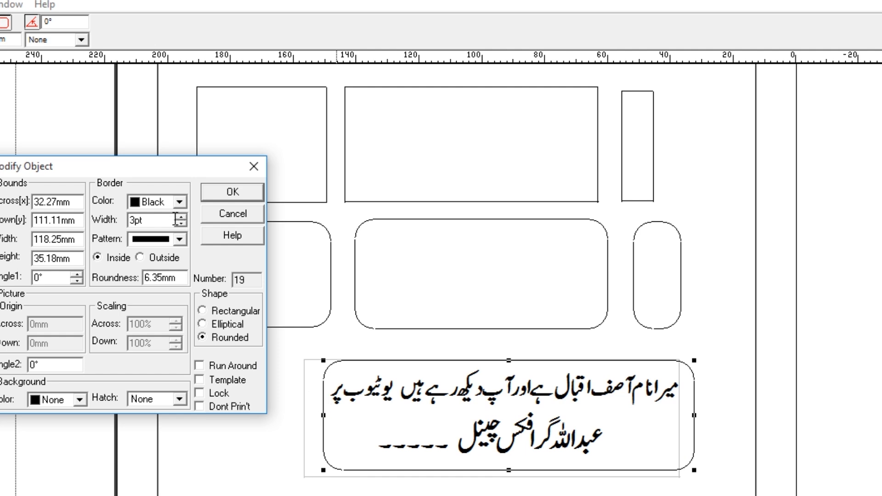
pyautogui.click(249, 192)
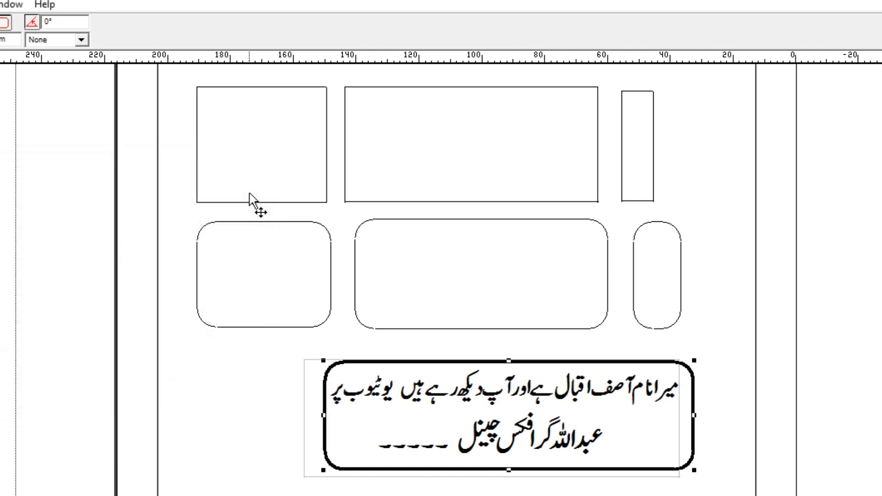
# Step: Change the border color of the rounded frame around the Urdu text to Red
pyautogui.doubleClick(324, 417)
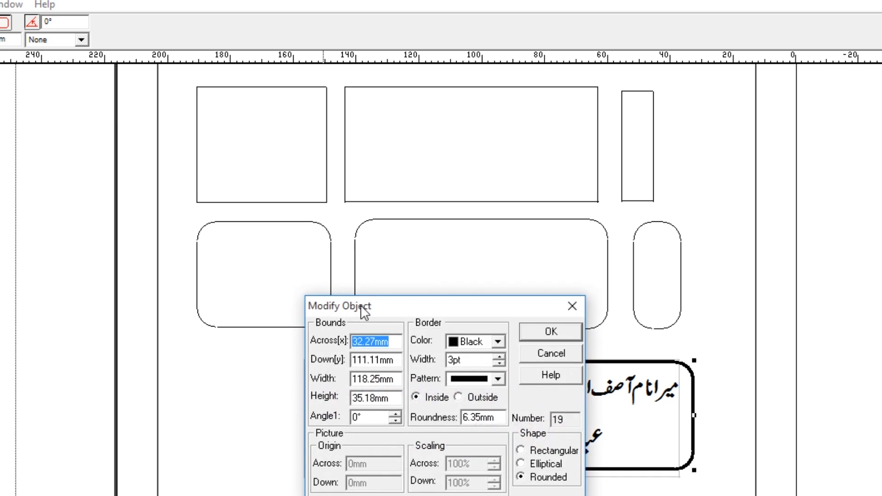
pyautogui.moveTo(365, 309); pyautogui.dragTo(64, 248)
pyautogui.click(194, 278)
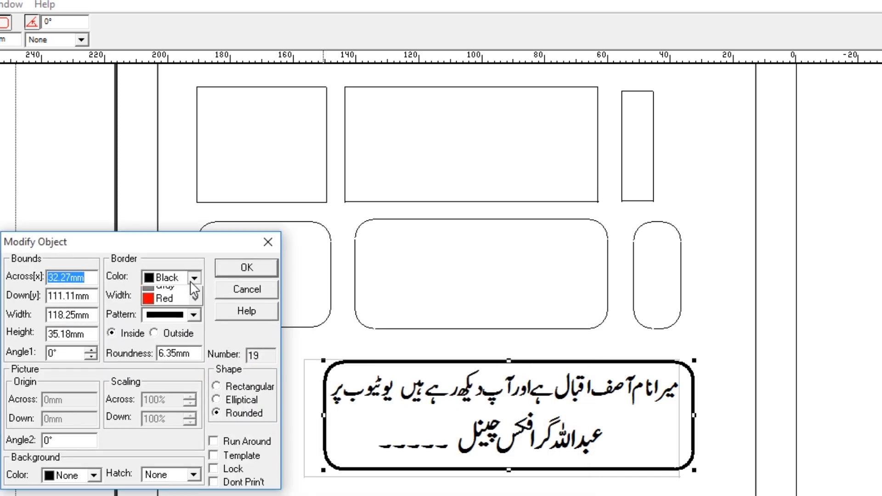
pyautogui.click(177, 320)
pyautogui.click(243, 270)
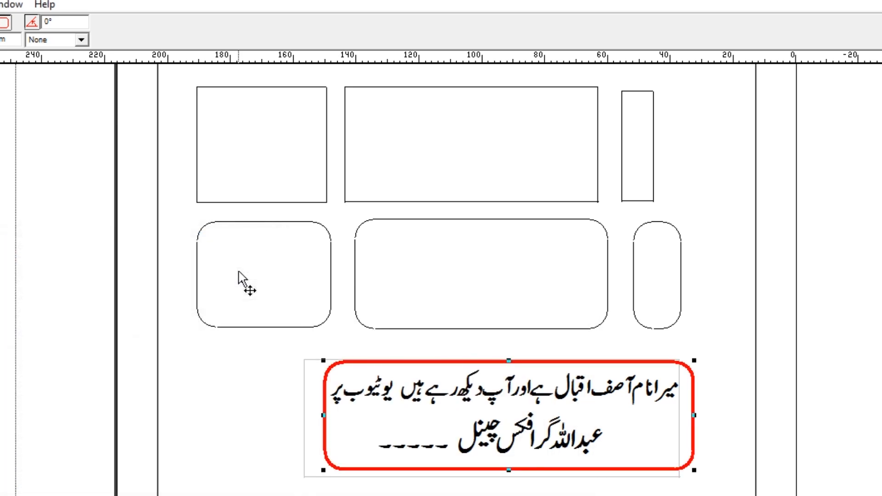
# Step: Apply the border pattern with two equally thin parallel lines to the rounded frame
pyautogui.doubleClick(322, 414)
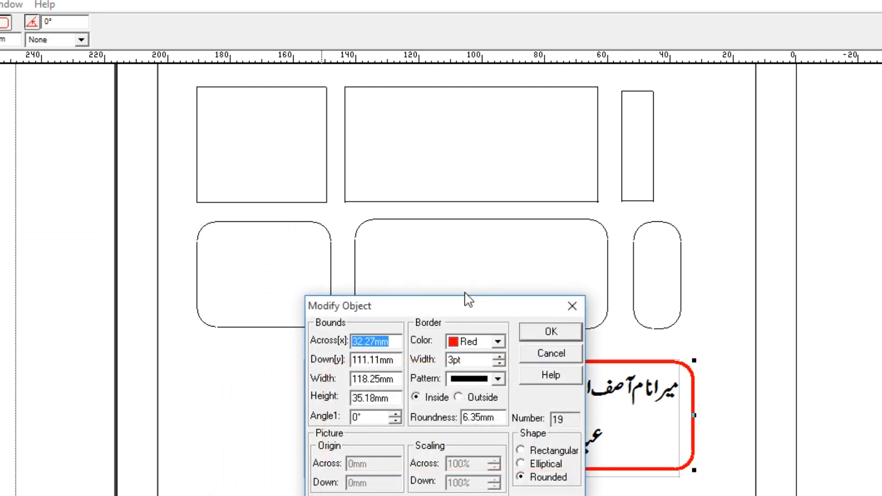
pyautogui.moveTo(466, 299); pyautogui.dragTo(146, 245)
pyautogui.click(186, 312)
pyautogui.click(187, 355)
pyautogui.click(186, 354)
pyautogui.click(187, 355)
pyautogui.click(186, 355)
pyautogui.click(186, 354)
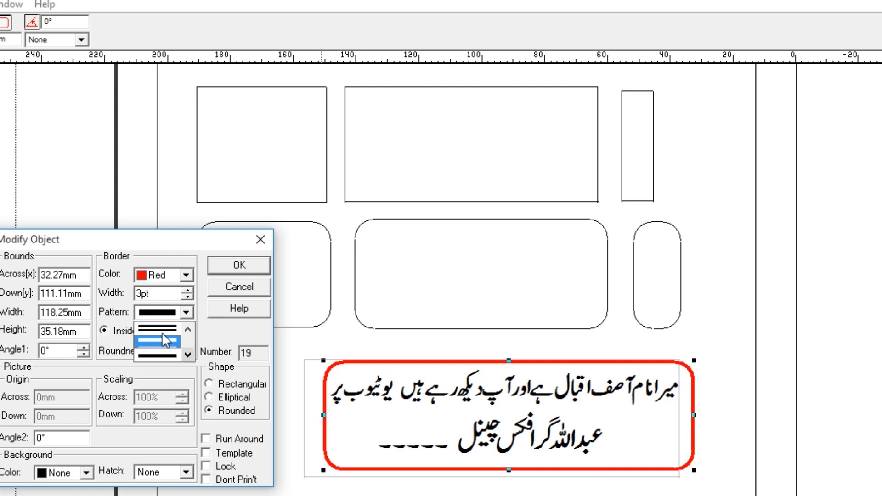
pyautogui.click(161, 330)
pyautogui.click(246, 266)
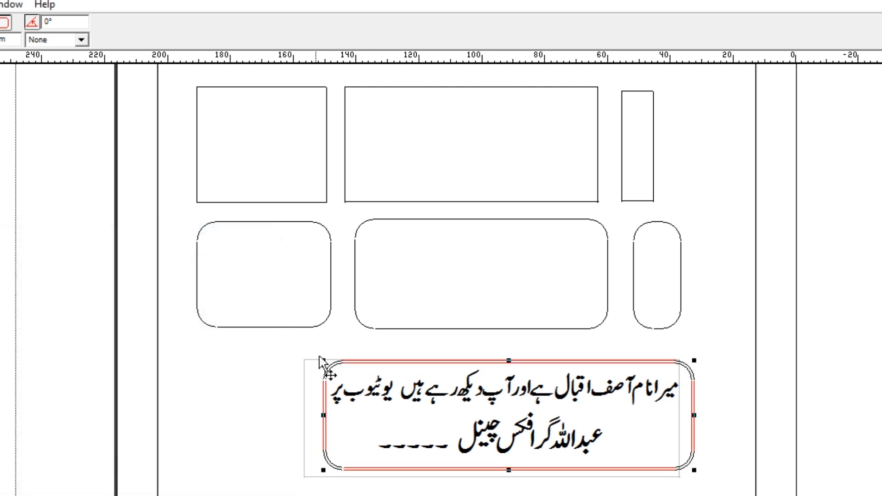
# Step: Change the rounded frame's border pattern to the double line that has one thicker stroke
pyautogui.doubleClick(325, 415)
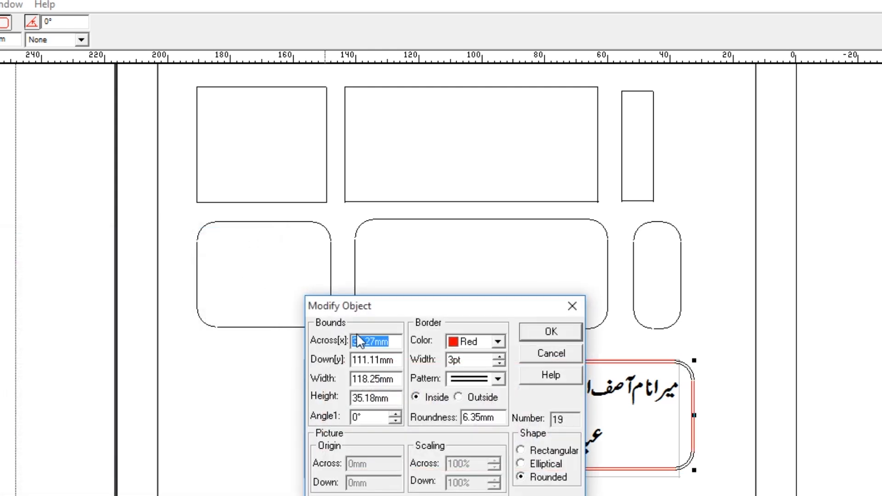
pyautogui.moveTo(370, 251); pyautogui.dragTo(29, 255)
pyautogui.click(156, 328)
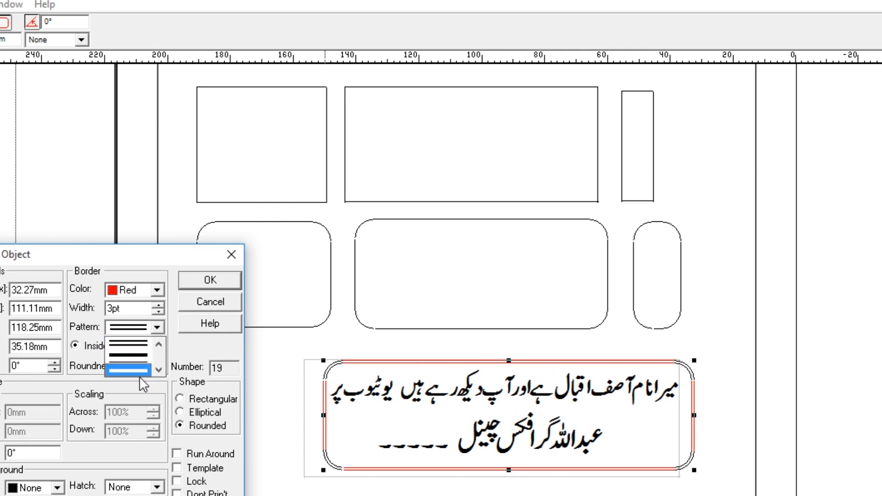
pyautogui.click(138, 375)
pyautogui.click(209, 280)
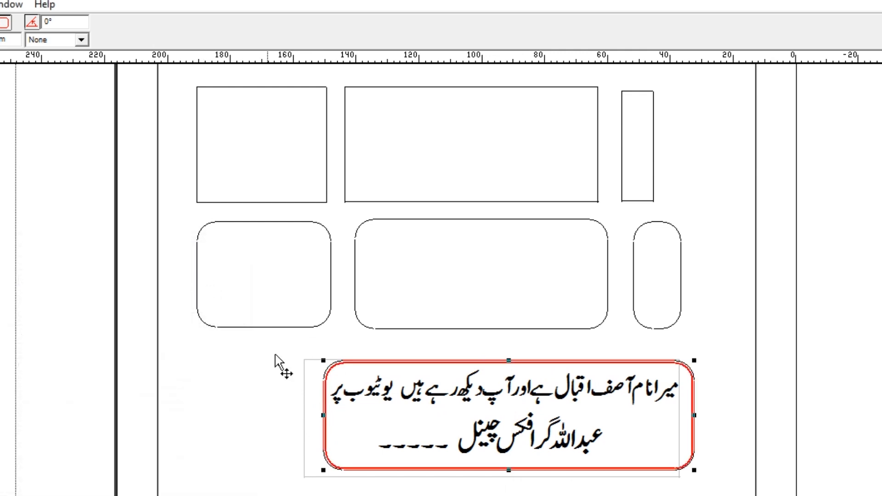
# Step: Place the rounded frame's border on the Outside of its bounds
pyautogui.doubleClick(321, 415)
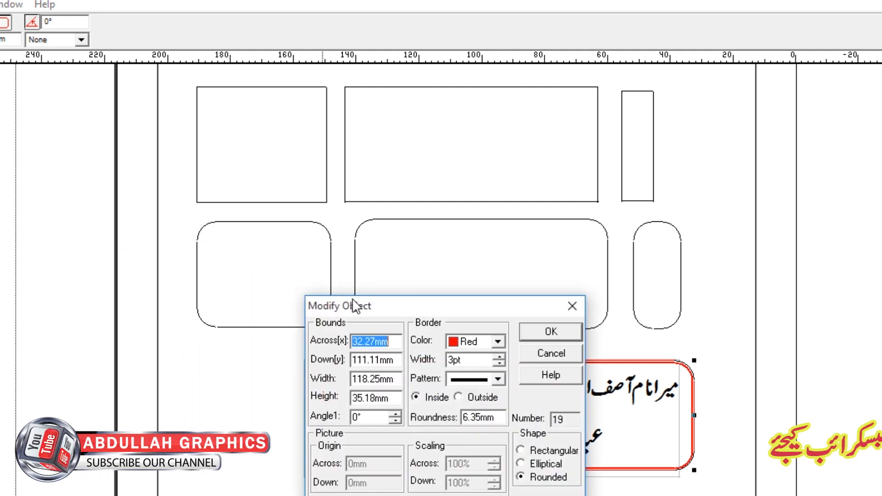
pyautogui.moveTo(338, 305); pyautogui.dragTo(69, 252)
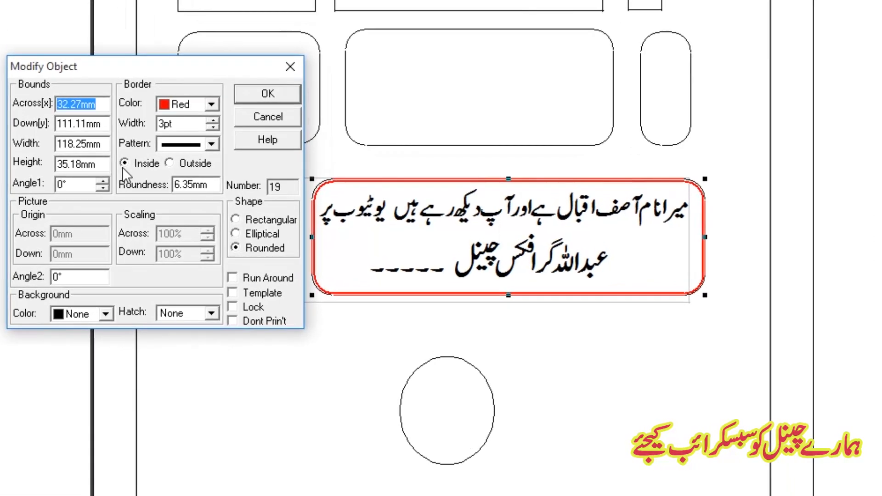
pyautogui.click(200, 165)
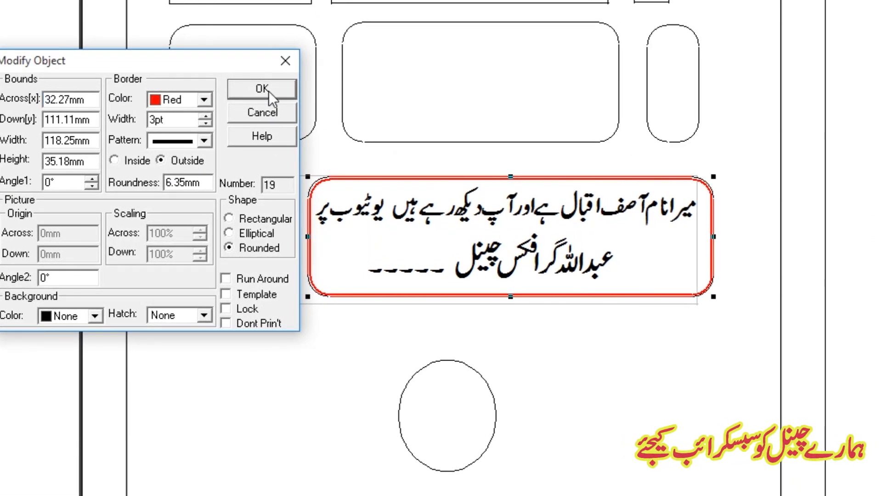
pyautogui.click(269, 91)
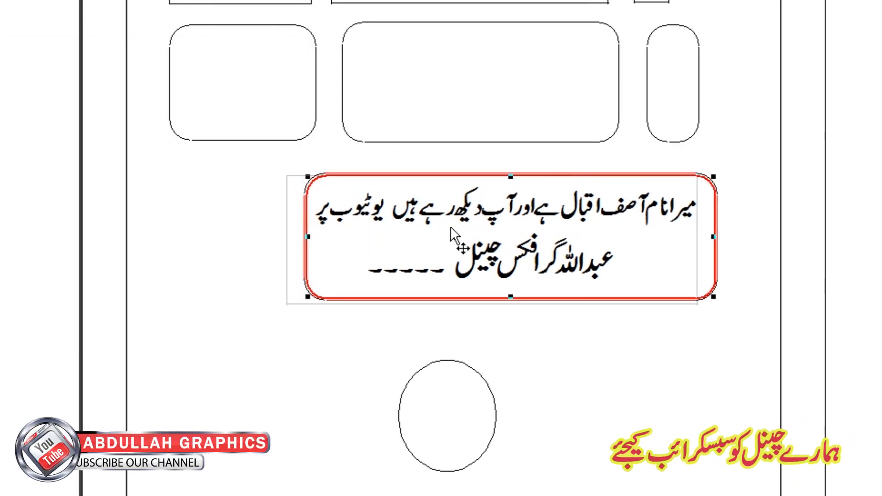
# Step: Place the rounded frame's red border on the Inside of its bounds
pyautogui.doubleClick(380, 175)
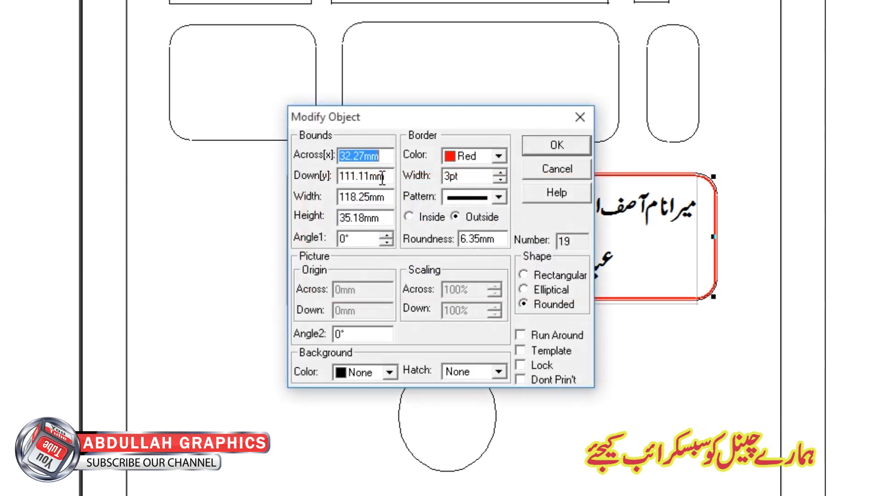
pyautogui.moveTo(412, 120); pyautogui.dragTo(76, 30)
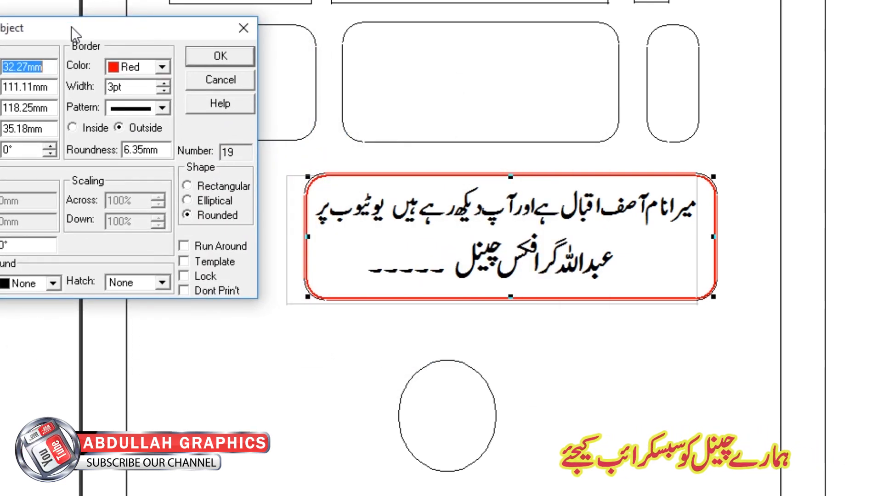
pyautogui.click(89, 131)
pyautogui.click(213, 63)
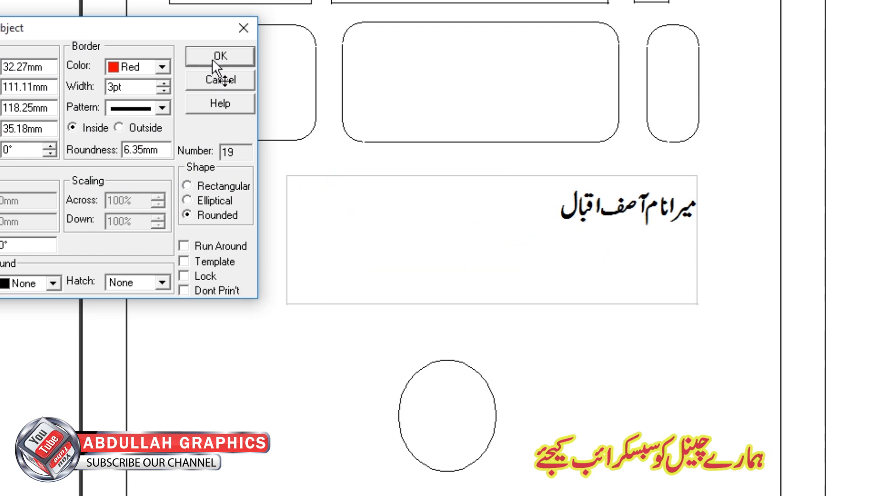
# Step: Resize the Urdu text box so its side and lower edges line up with the red rounded frame
pyautogui.click(301, 281)
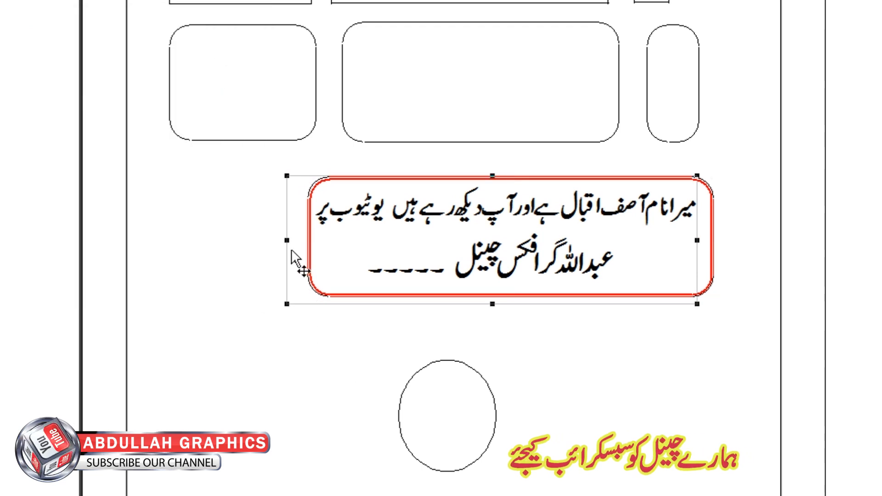
pyautogui.moveTo(287, 240); pyautogui.dragTo(312, 241)
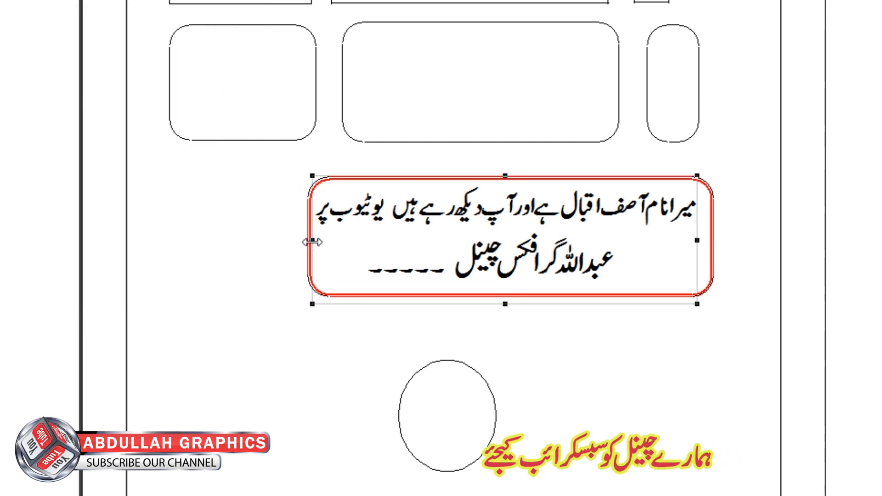
pyautogui.moveTo(697, 240); pyautogui.dragTo(711, 240)
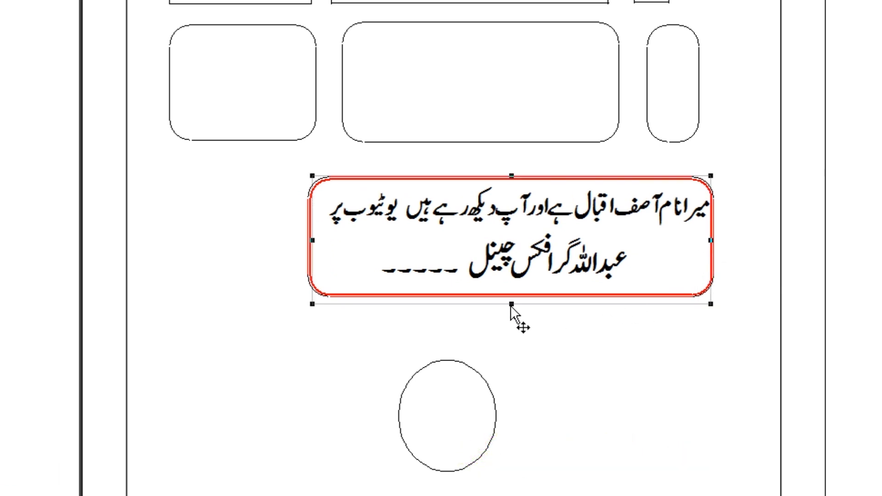
pyautogui.moveTo(511, 304); pyautogui.dragTo(511, 298)
pyautogui.click(144, 268)
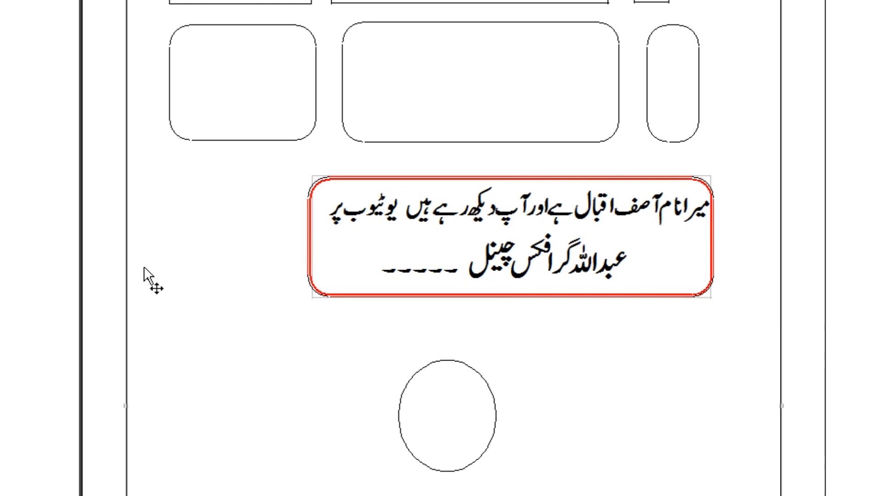
# Step: Switch the rounded frame's border placement to Outside and back to Inside
pyautogui.doubleClick(322, 185)
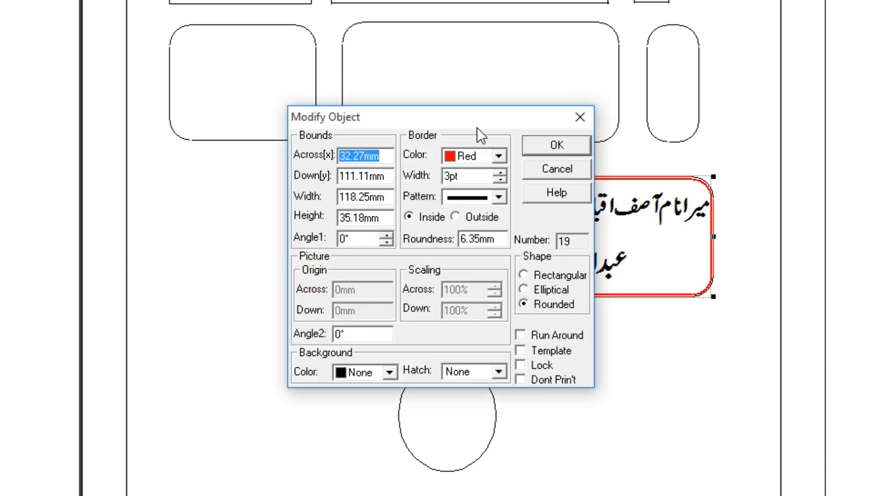
pyautogui.moveTo(477, 128); pyautogui.dragTo(0, 58)
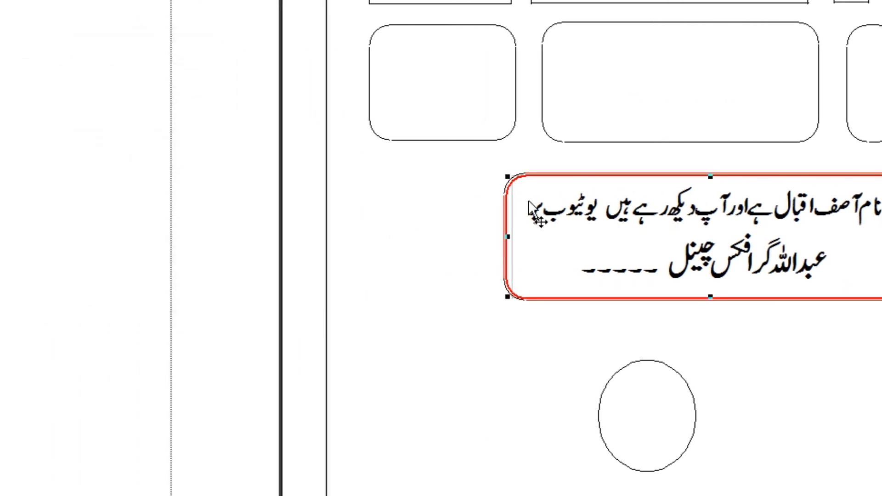
pyautogui.doubleClick(511, 195)
pyautogui.moveTo(609, 106); pyautogui.dragTo(131, 153)
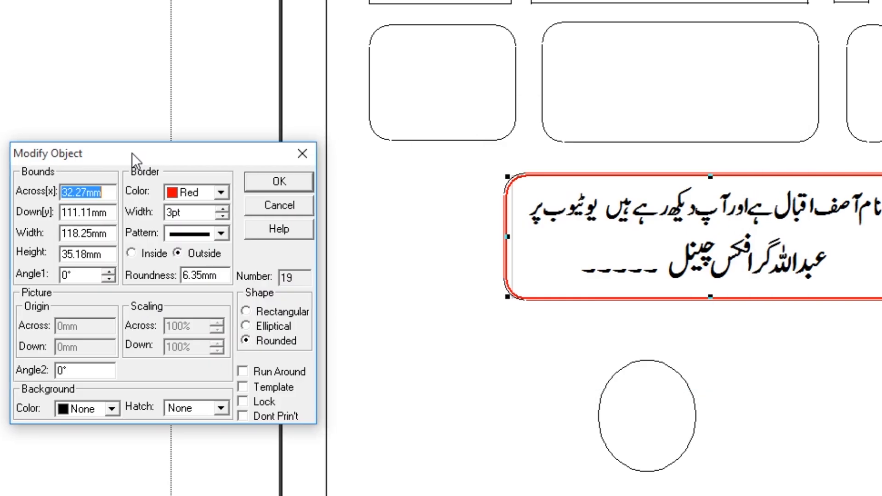
pyautogui.click(144, 256)
pyautogui.click(278, 183)
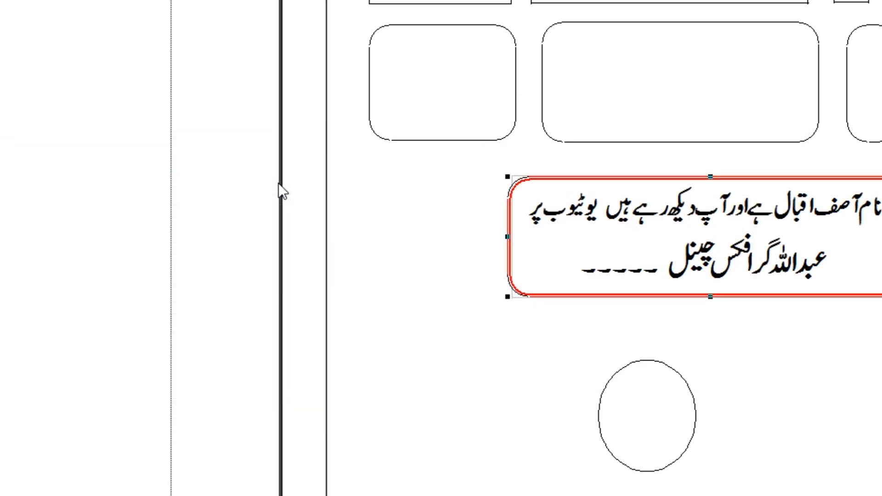
# Step: Fill the background of the red rounded frame with Yellow
pyautogui.doubleClick(508, 236)
pyautogui.moveTo(591, 112); pyautogui.dragTo(113, 113)
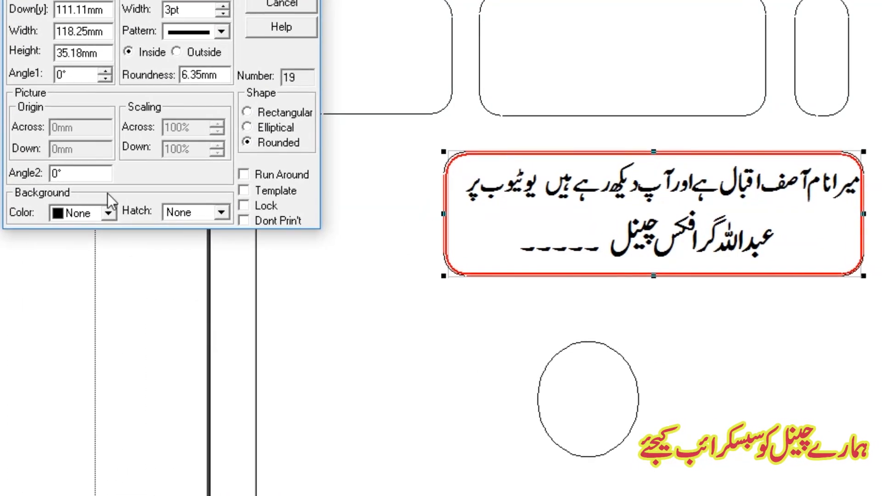
pyautogui.click(108, 213)
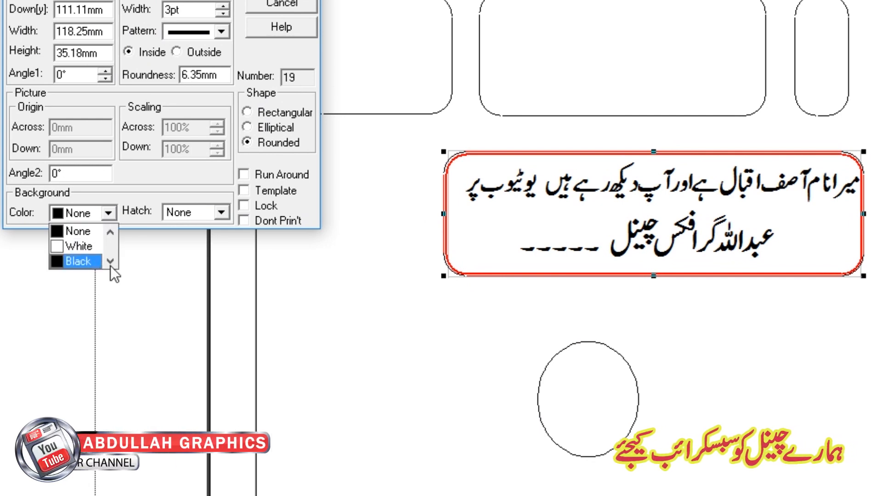
pyautogui.click(110, 263)
pyautogui.click(110, 265)
pyautogui.click(88, 259)
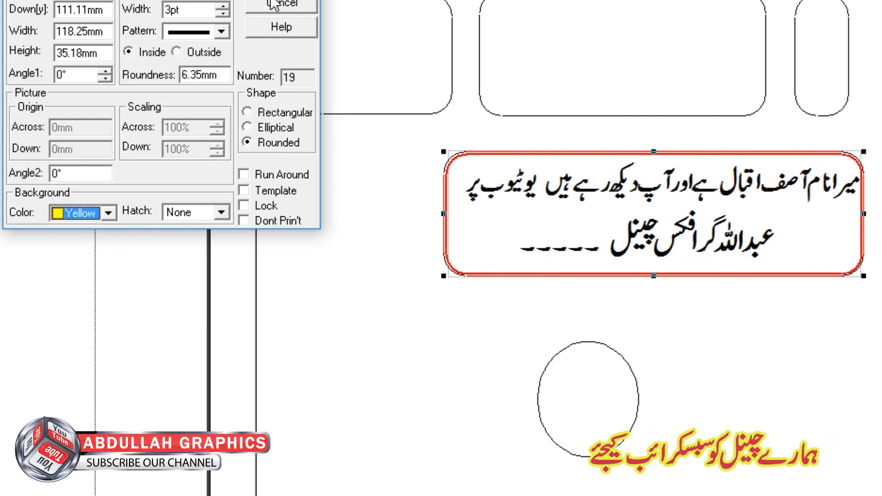
pyautogui.press('Return')
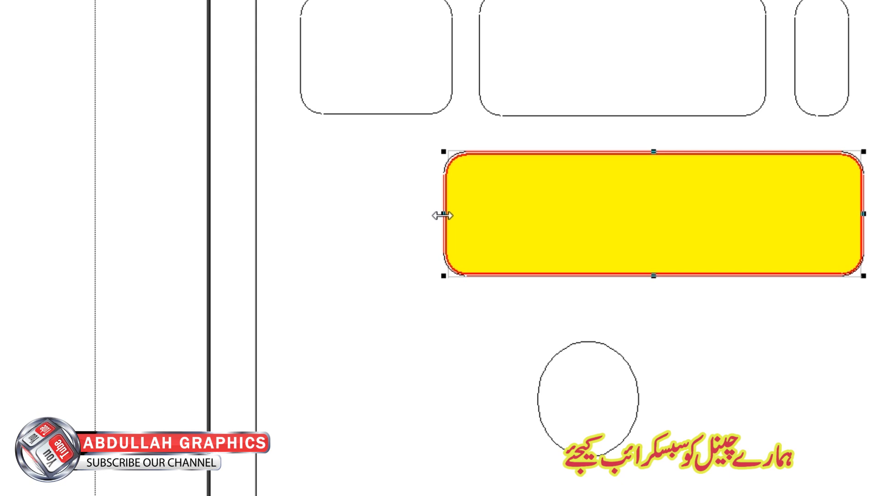
# Step: Set the rounded frame's background color to None and enable Run Around
pyautogui.doubleClick(442, 216)
pyautogui.click(529, 353)
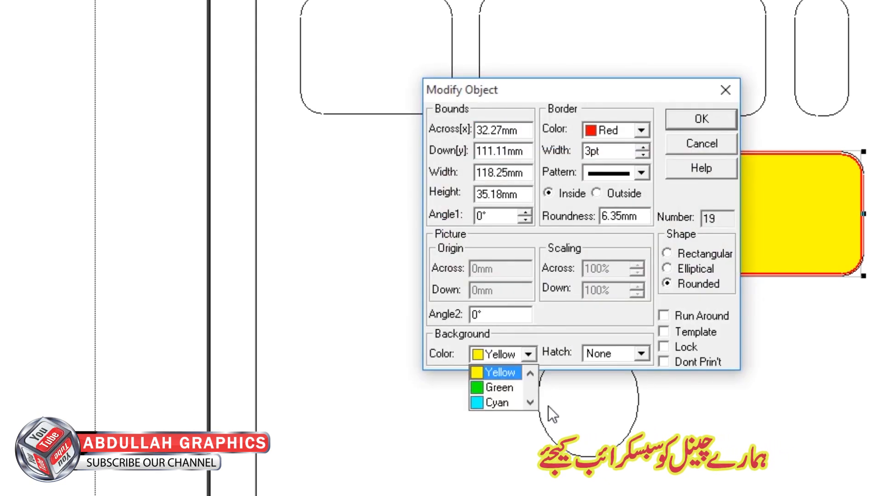
pyautogui.scroll(5, 533, 373)
pyautogui.click(506, 370)
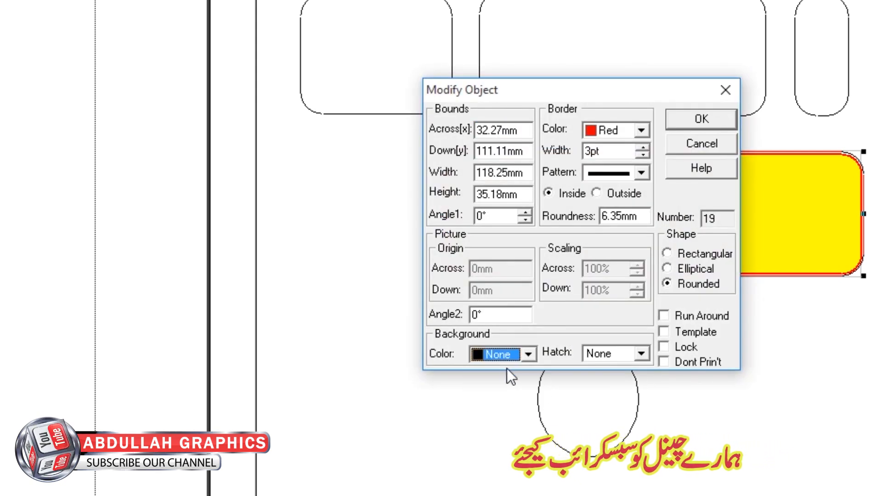
pyautogui.click(685, 317)
# Step: Change the red frame's shape to Elliptical and apply the object settings
pyautogui.moveTo(601, 93); pyautogui.dragTo(92, 0)
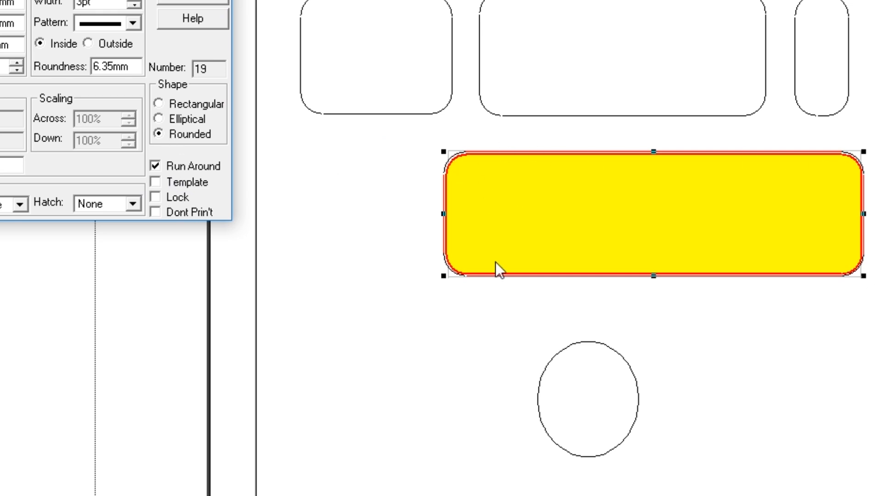
pyautogui.click(184, 119)
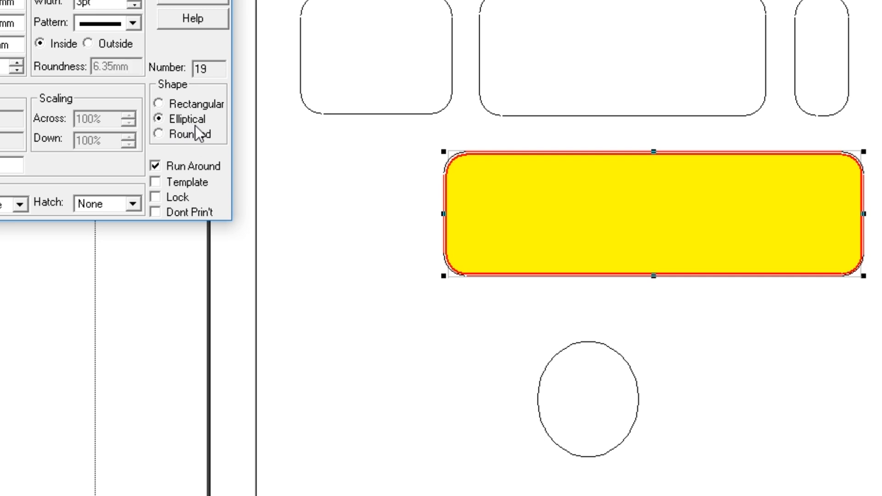
pyautogui.click(193, 0)
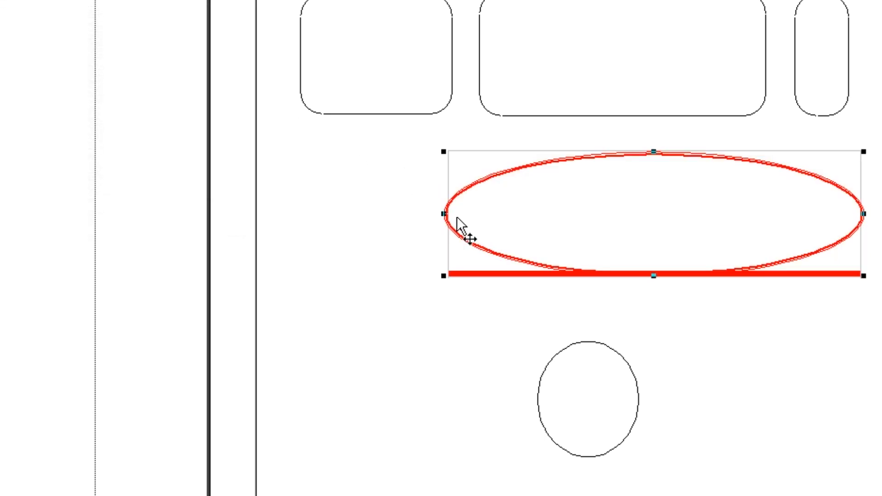
# Step: Change the red frame's shape to Rectangular
pyautogui.doubleClick(443, 214)
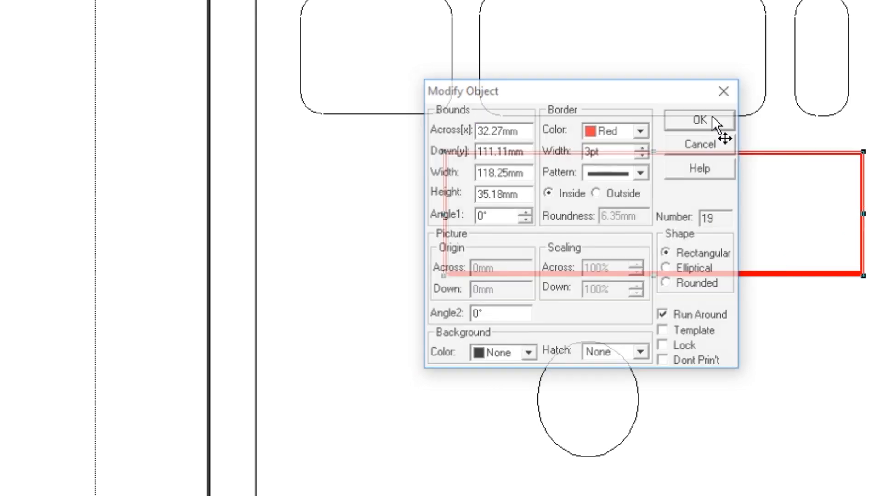
pyautogui.click(711, 119)
pyautogui.doubleClick(443, 215)
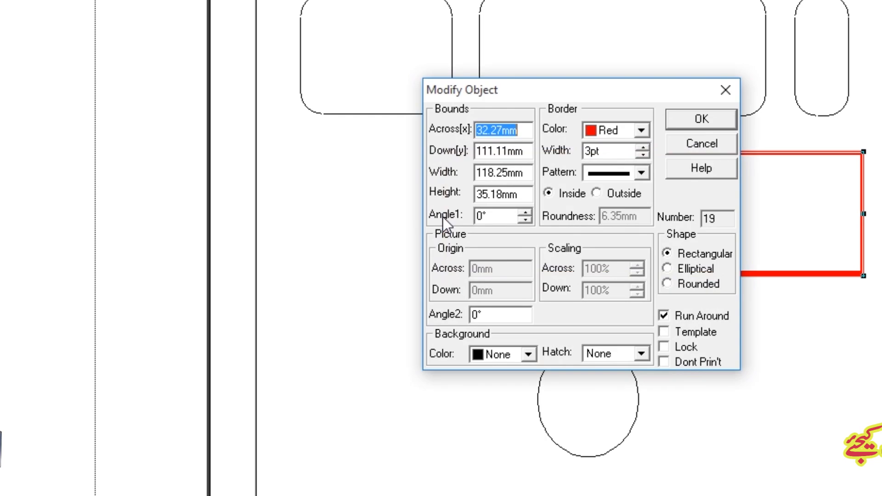
pyautogui.click(703, 146)
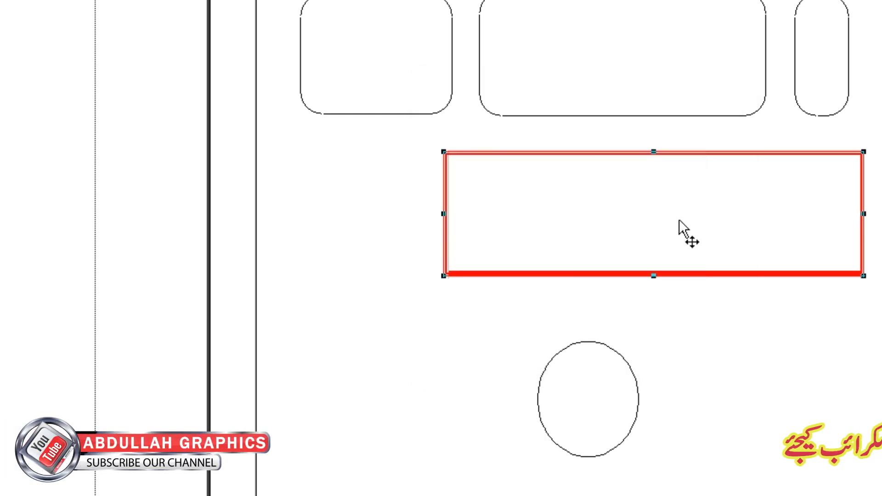
# Step: Examine the red rectangular frame's object settings, including its background color choices, without changing anything
pyautogui.doubleClick(539, 153)
pyautogui.moveTo(535, 87); pyautogui.dragTo(133, 12)
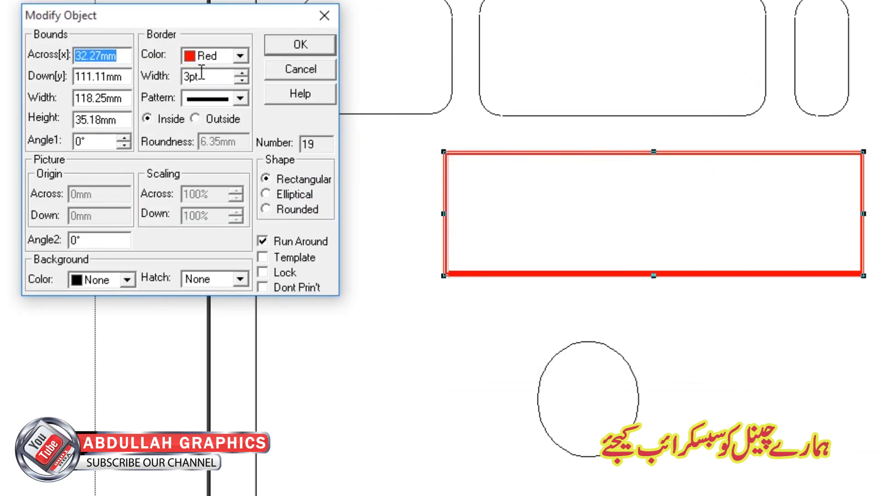
pyautogui.click(299, 74)
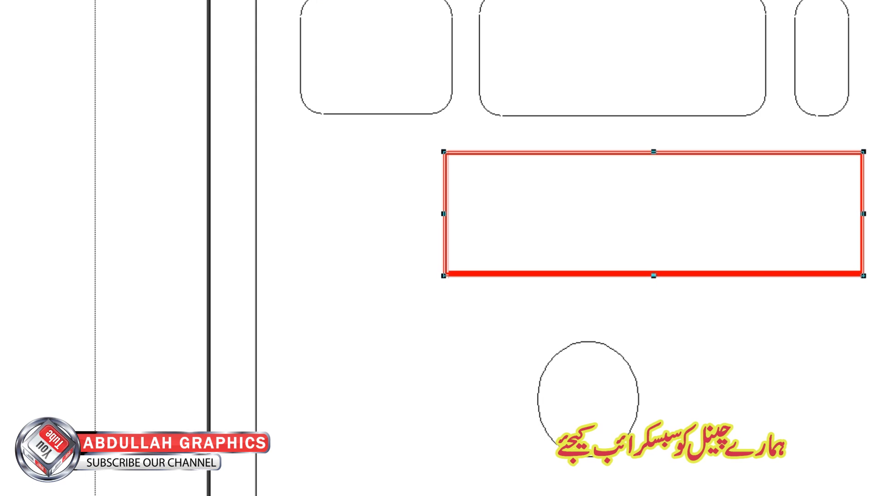
pyautogui.doubleClick(455, 150)
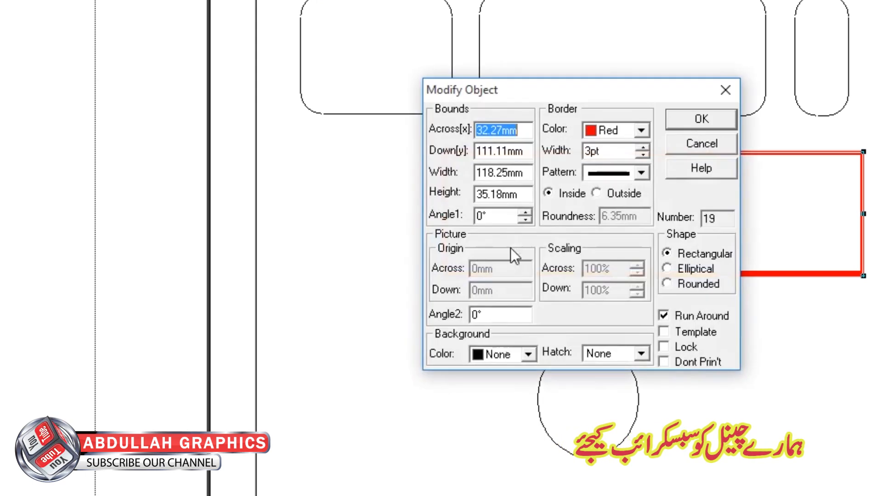
pyautogui.click(528, 354)
pyautogui.click(528, 354)
pyautogui.click(701, 143)
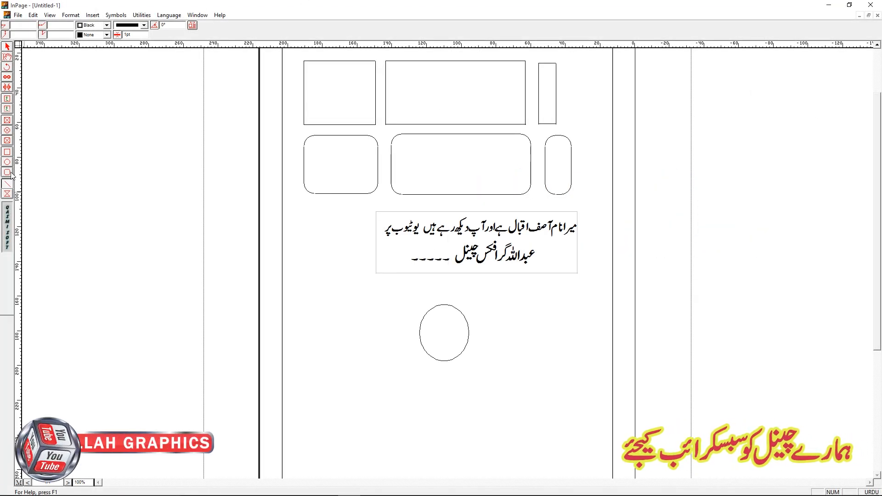
# Step: Draw two vertical and two horizontal straight lines around the circle and text box, the lowest about 65 mm long
pyautogui.click(10, 173)
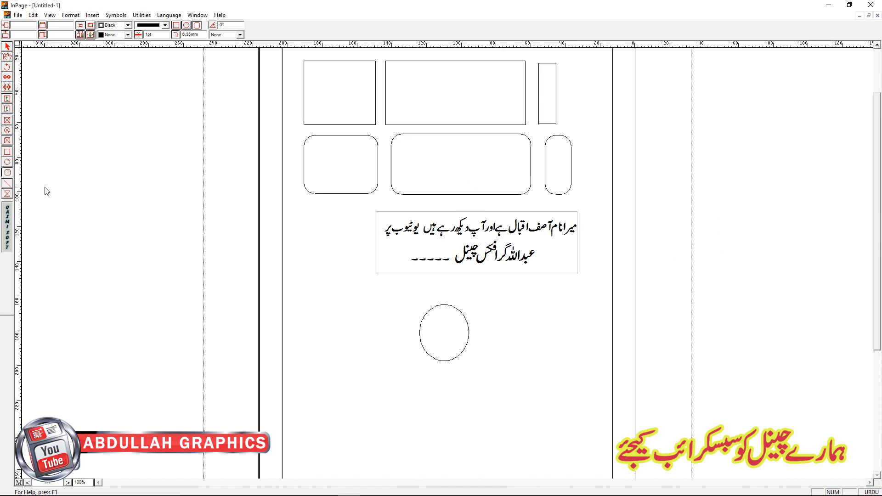
pyautogui.hotkey('shift', 'F10')
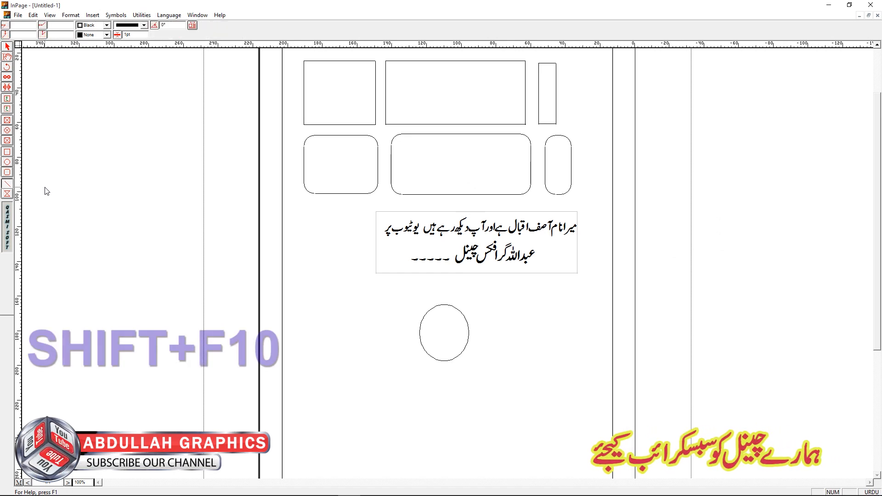
pyautogui.moveTo(312, 215); pyautogui.dragTo(311, 331)
pyautogui.moveTo(361, 283)
pyautogui.mouseDown()
pyautogui.moveTo(514, 299)
pyautogui.moveTo(533, 285)
pyautogui.moveTo(519, 393)
pyautogui.mouseUp()
pyautogui.moveTo(363, 391); pyautogui.dragTo(476, 388)
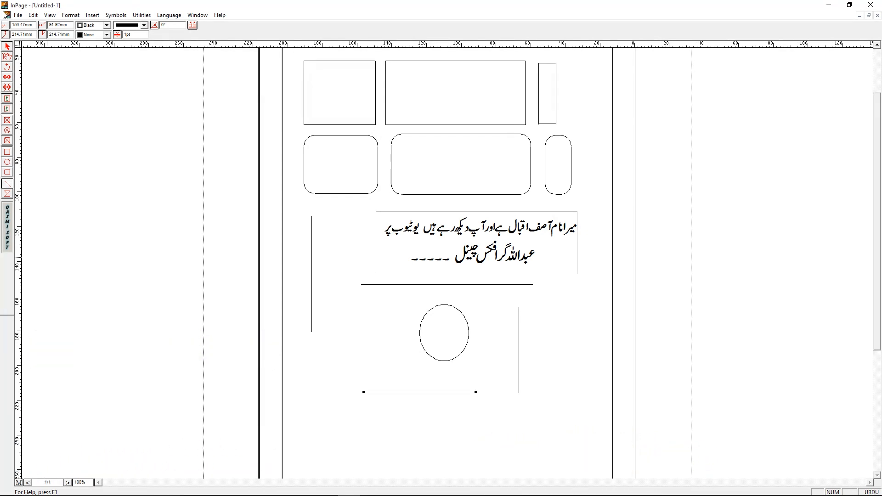
pyautogui.click(8, 47)
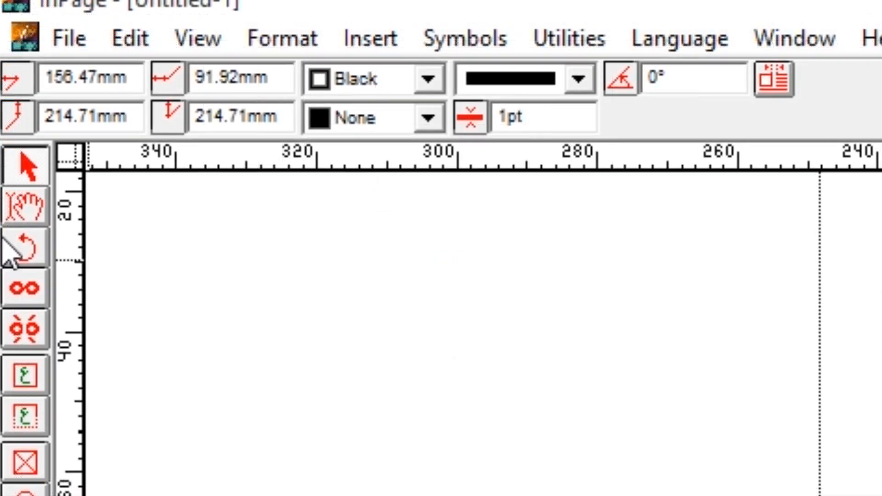
# Step: Draw two upright rectangles beside the vertical lines, the larger one about 17 mm wide and 53 mm high
pyautogui.click(33, 216)
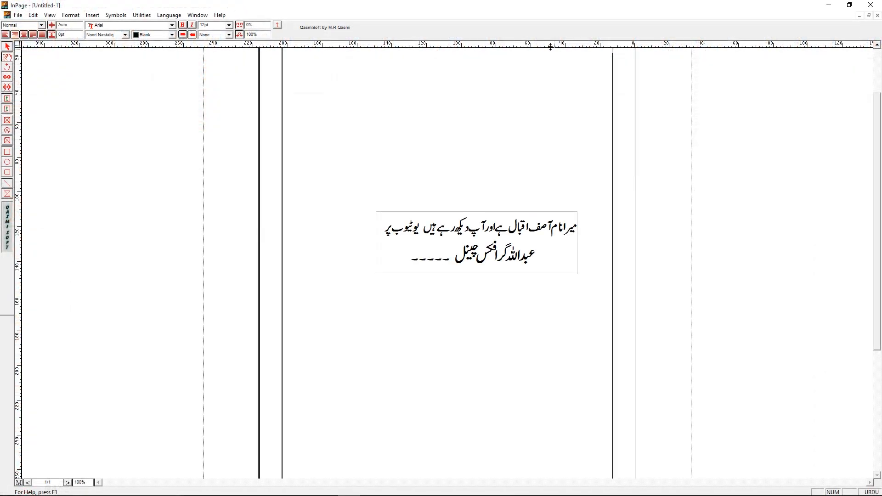
pyautogui.click(877, 45)
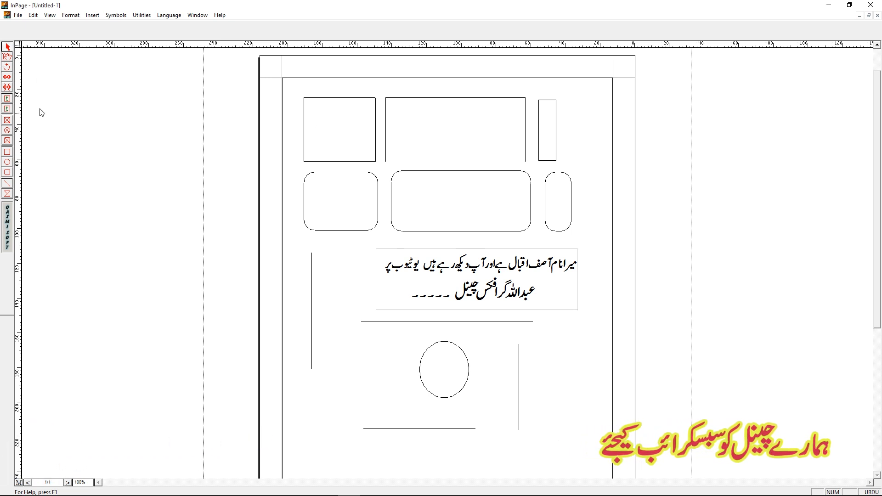
pyautogui.click(6, 194)
pyautogui.moveTo(327, 289); pyautogui.dragTo(344, 339)
pyautogui.moveTo(542, 335); pyautogui.dragTo(571, 426)
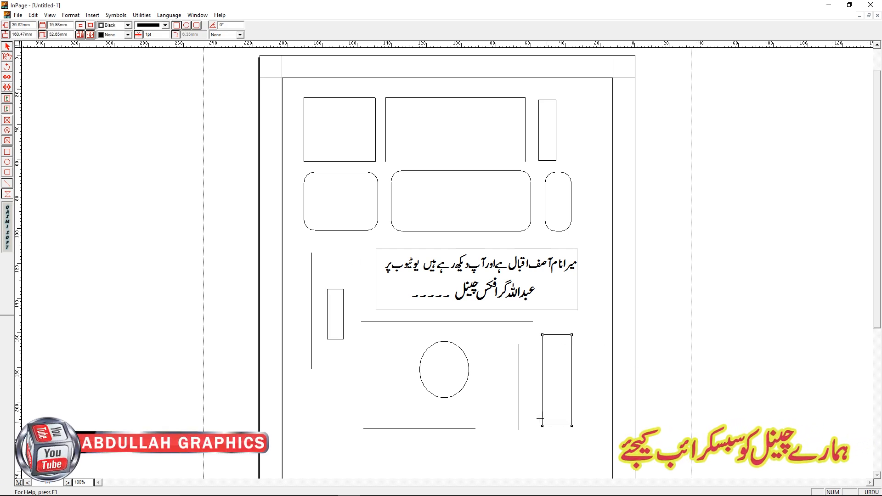
# Step: Give the large page frame a 4pt border with a double-line pattern
pyautogui.click(7, 47)
pyautogui.doubleClick(322, 78)
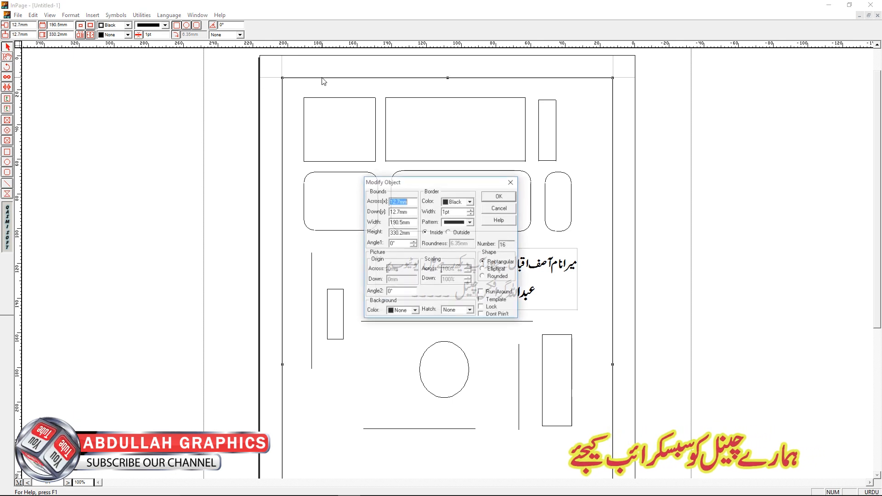
pyautogui.click(415, 311)
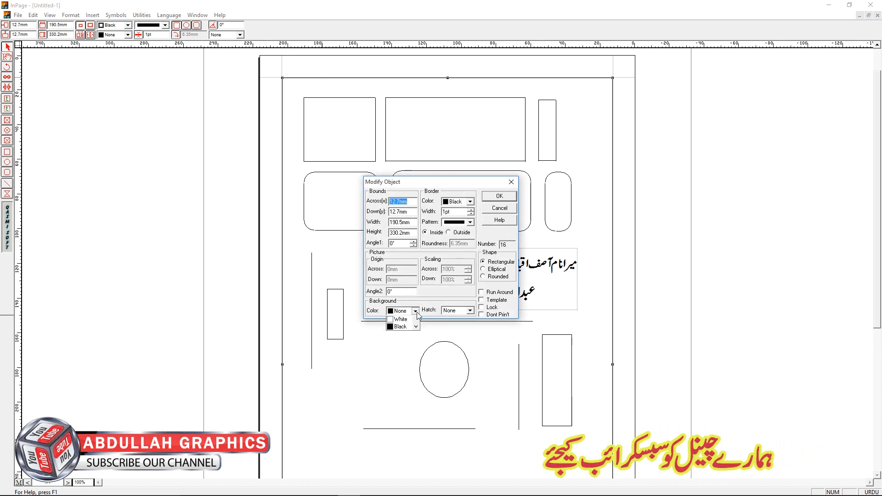
pyautogui.click(420, 334)
pyautogui.click(470, 222)
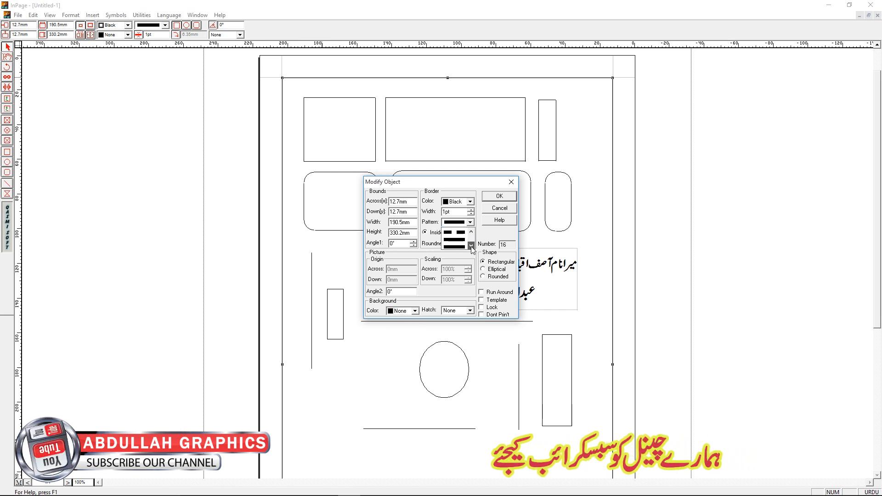
pyautogui.click(459, 229)
pyautogui.click(470, 210)
pyautogui.click(470, 210)
pyautogui.click(470, 210)
pyautogui.click(499, 196)
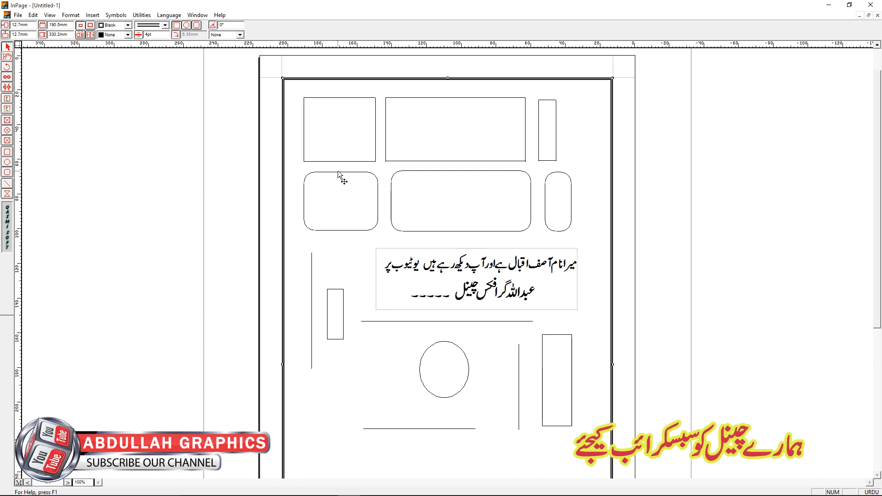
# Step: Change the shape of the near-square box at the page's upper left to Rounded in its object settings
pyautogui.click(326, 98)
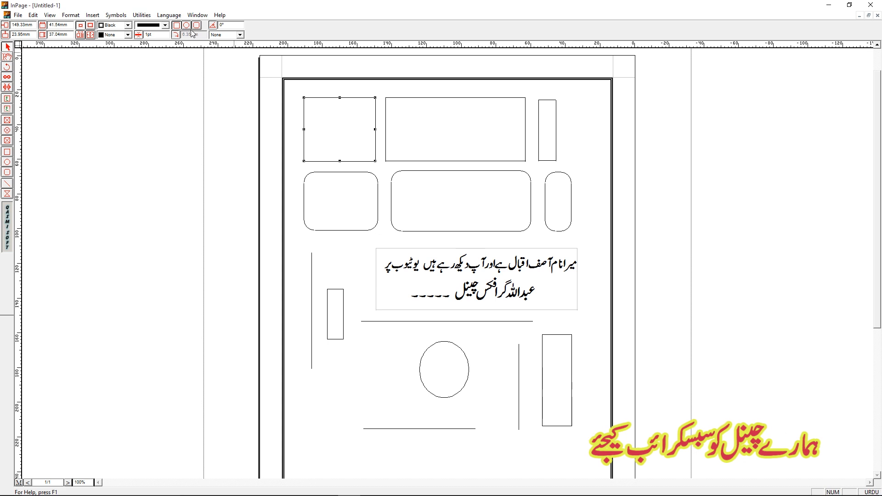
pyautogui.doubleClick(306, 91)
pyautogui.moveTo(432, 183); pyautogui.dragTo(192, 126)
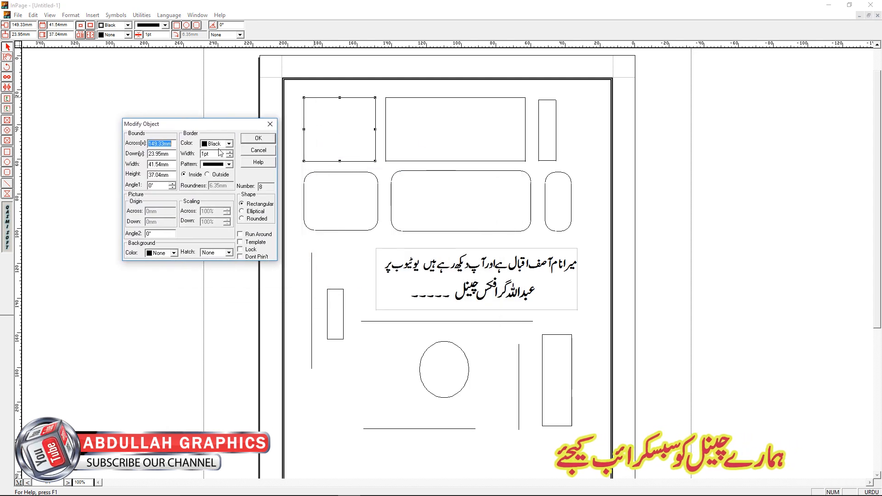
pyautogui.click(267, 219)
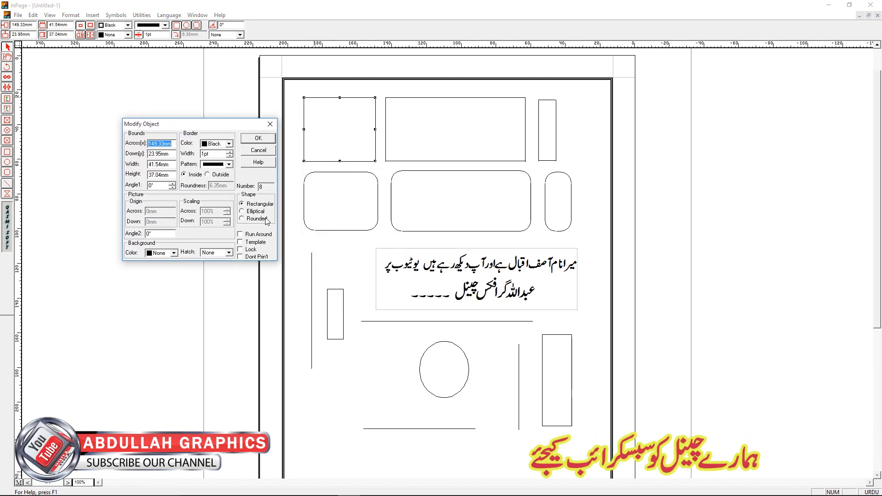
pyautogui.click(266, 139)
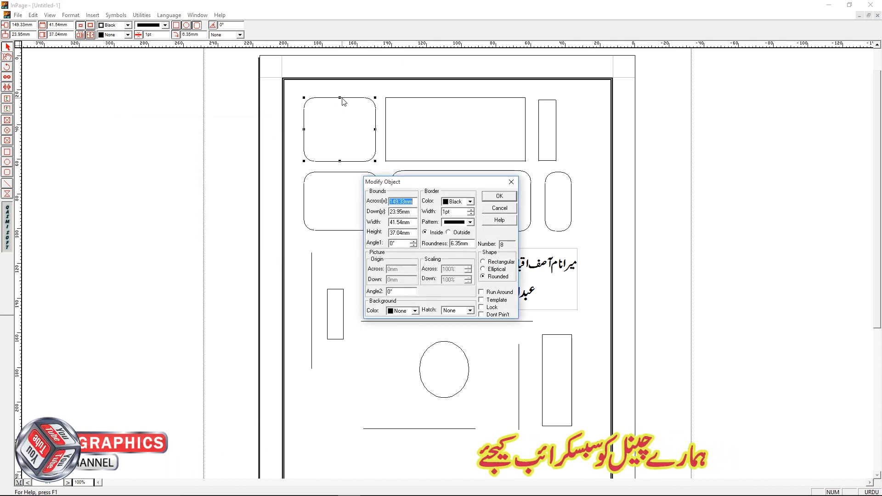
pyautogui.moveTo(449, 186); pyautogui.dragTo(212, 129)
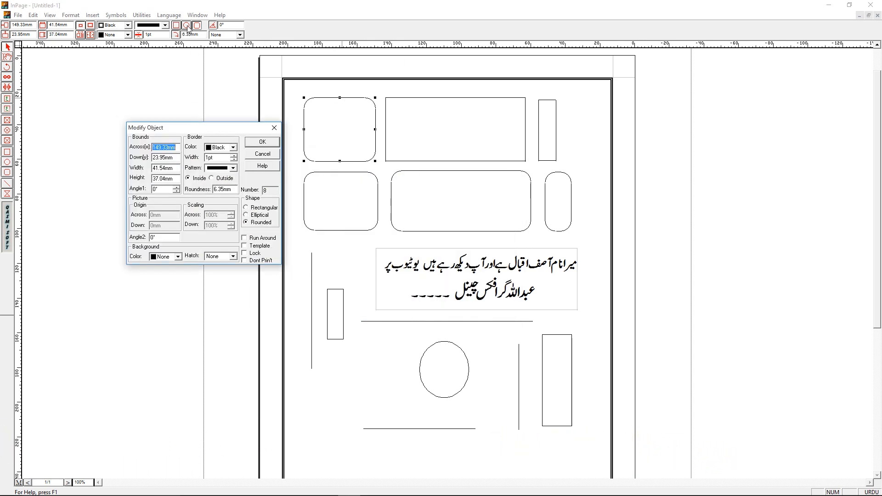
pyautogui.click(262, 154)
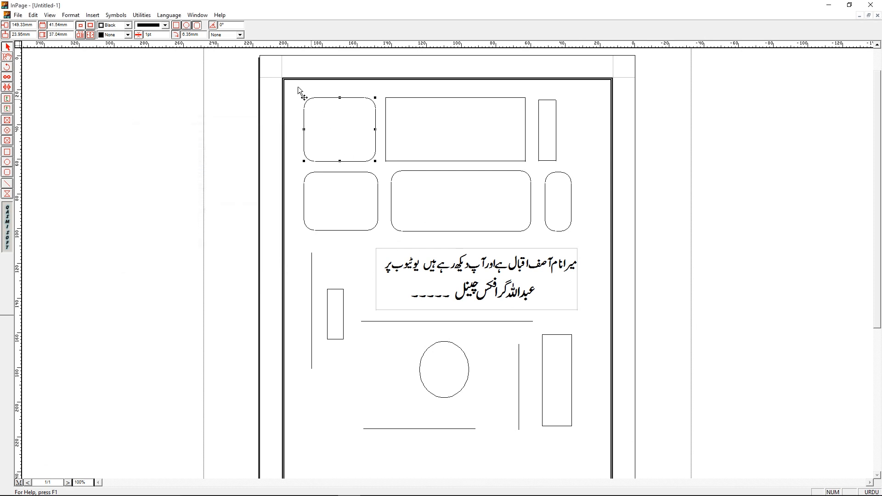
# Step: Cycle the same box through the oval, rectangle and round rectangle shapes, finishing with the rectangle
pyautogui.click(187, 26)
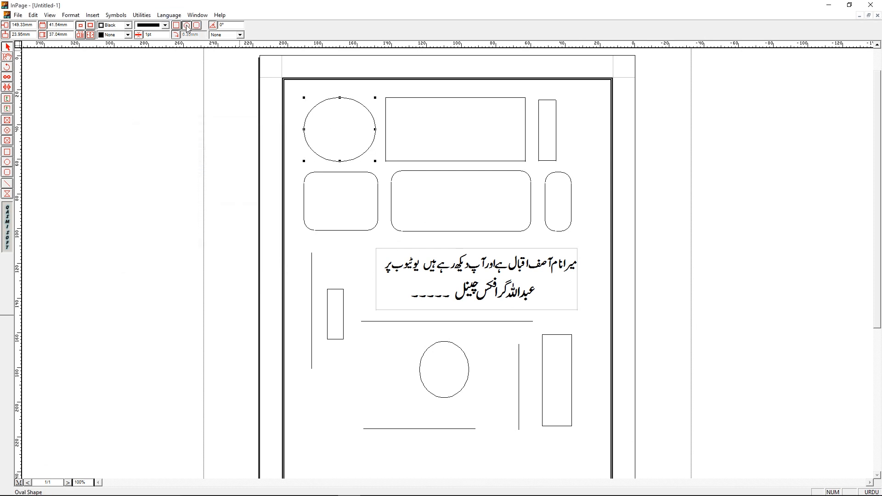
pyautogui.click(177, 26)
pyautogui.click(187, 26)
pyautogui.click(197, 26)
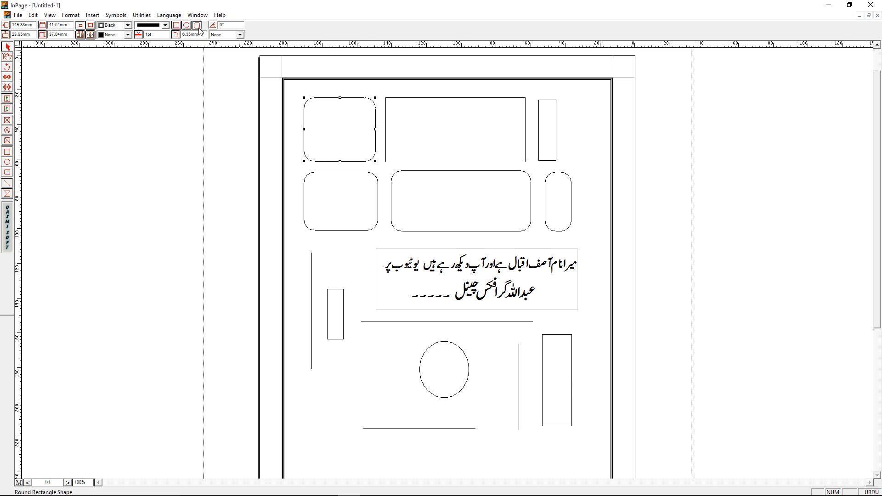
pyautogui.click(187, 26)
pyautogui.click(178, 26)
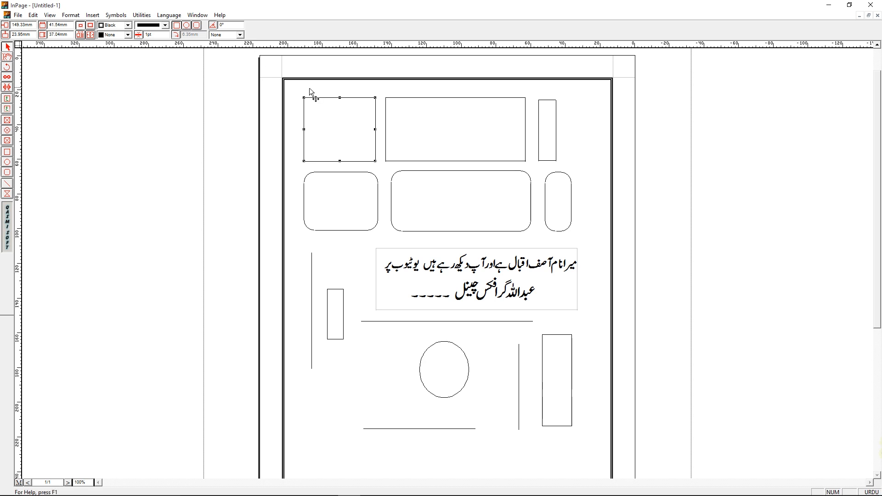
# Step: Set the upper-left box's shape to Elliptical in its object settings
pyautogui.doubleClick(360, 132)
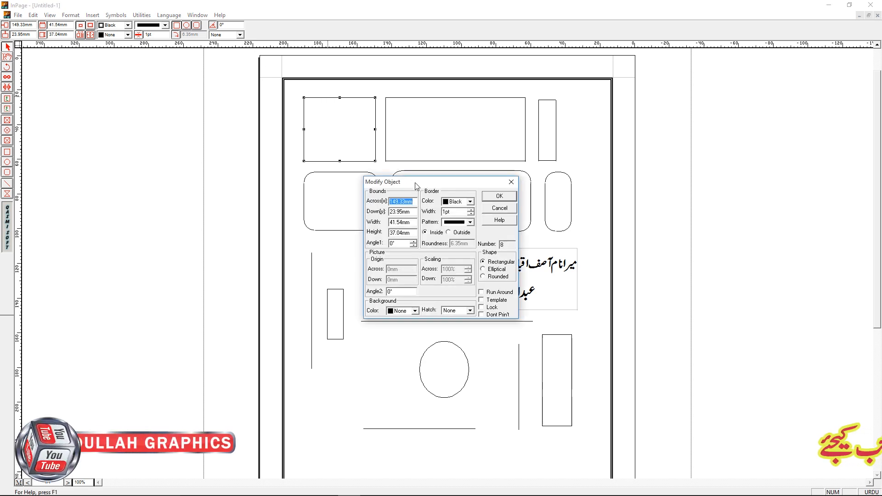
pyautogui.moveTo(404, 182); pyautogui.dragTo(118, 118)
pyautogui.click(197, 204)
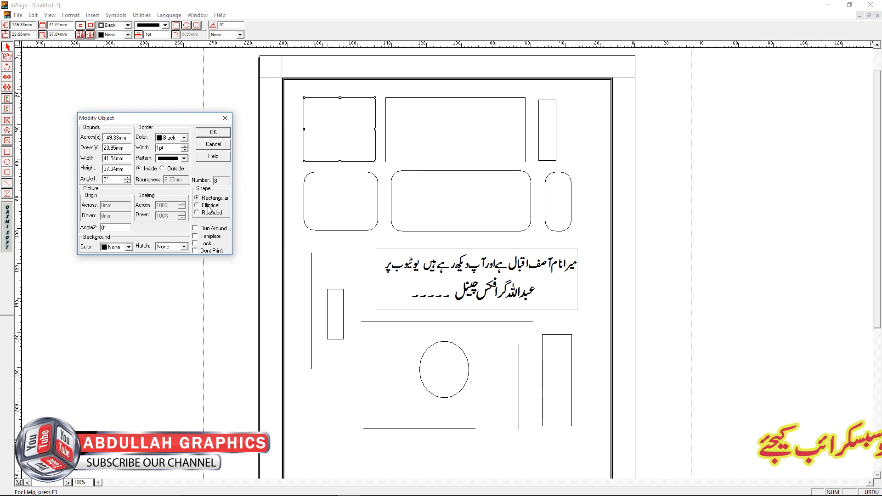
pyautogui.click(213, 132)
# Step: Change the elliptical upper-left object's shape to Rounded and deselect it
pyautogui.doubleClick(332, 101)
pyautogui.moveTo(404, 179); pyautogui.dragTo(116, 148)
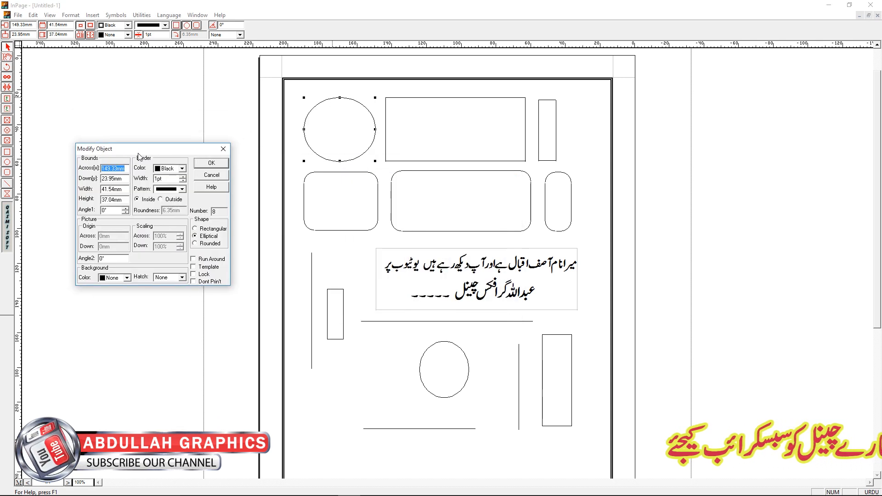
pyautogui.click(211, 242)
pyautogui.click(213, 162)
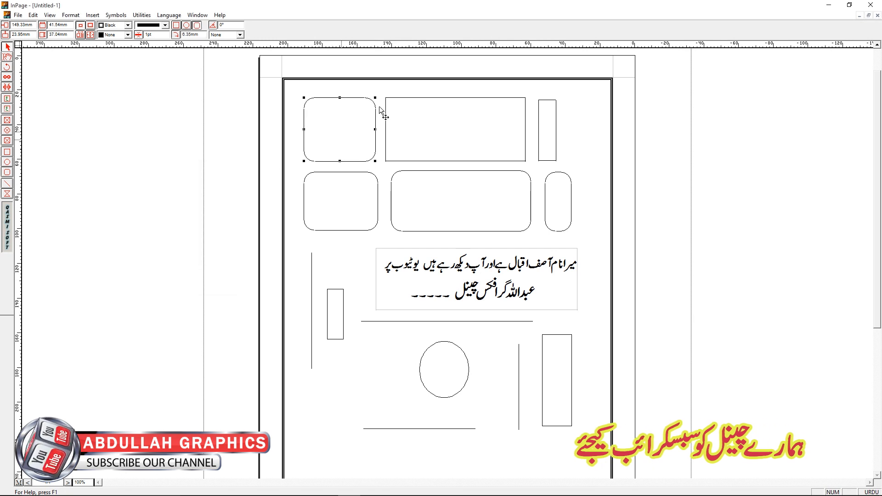
pyautogui.doubleClick(339, 98)
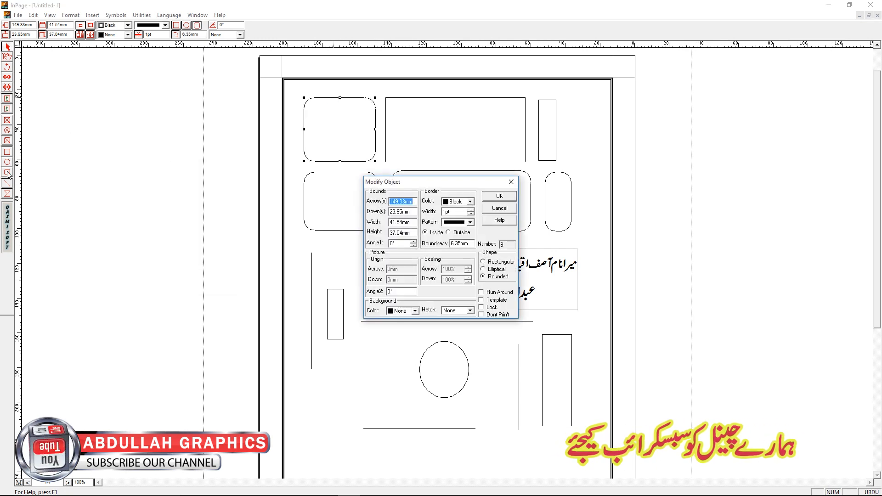
pyautogui.click(496, 208)
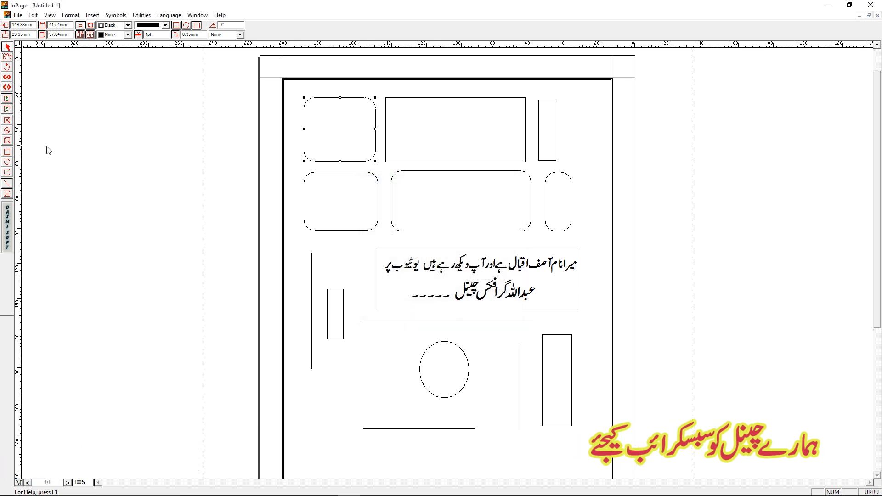
pyautogui.click(68, 159)
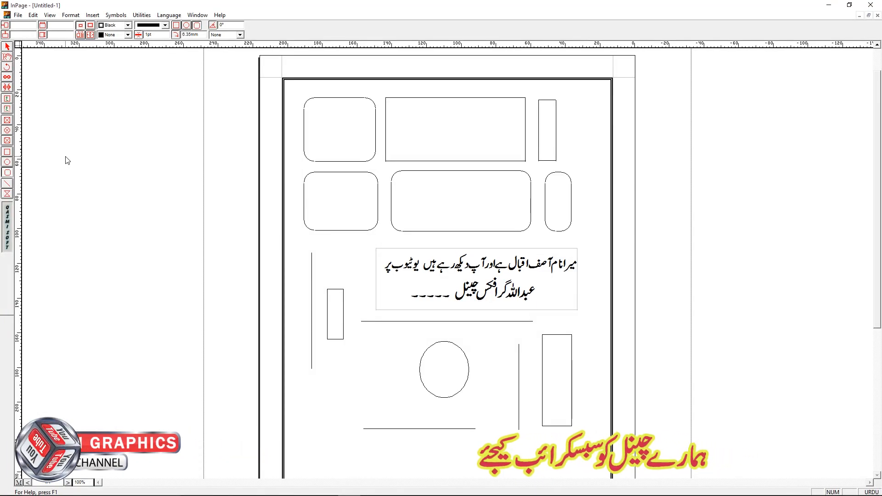
pyautogui.press('Tab')
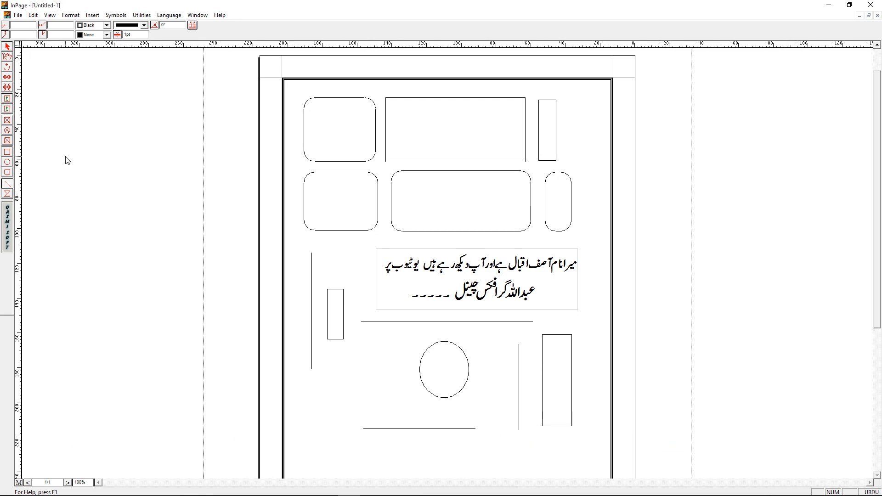